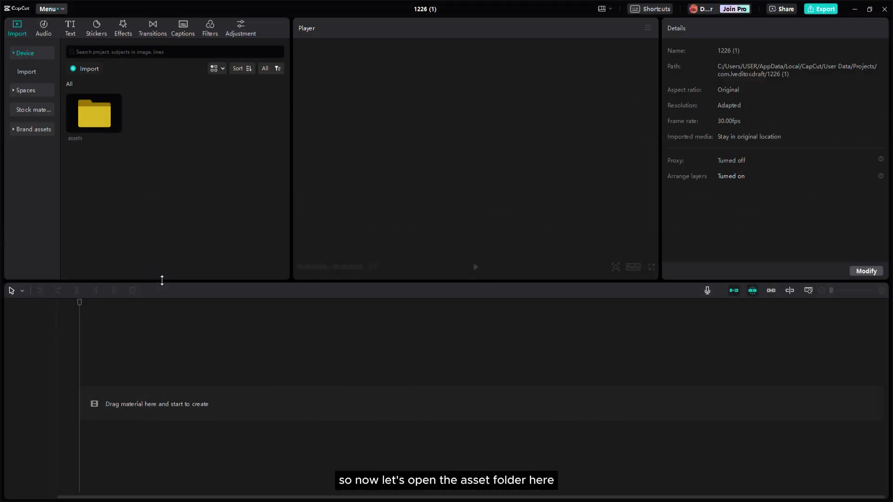
- Place the aerial map image from the assets folder on the timeline and extend its clip to 8 seconds
drag(162, 280, 162, 285)
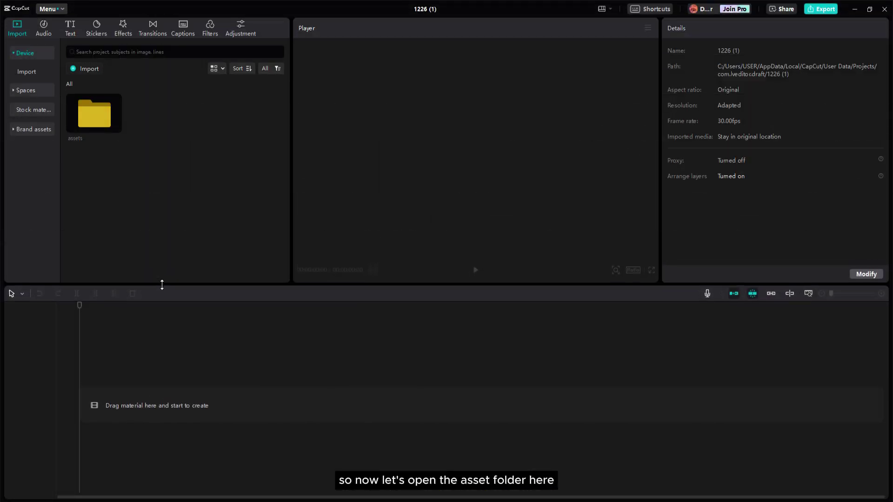
double_click(88, 117)
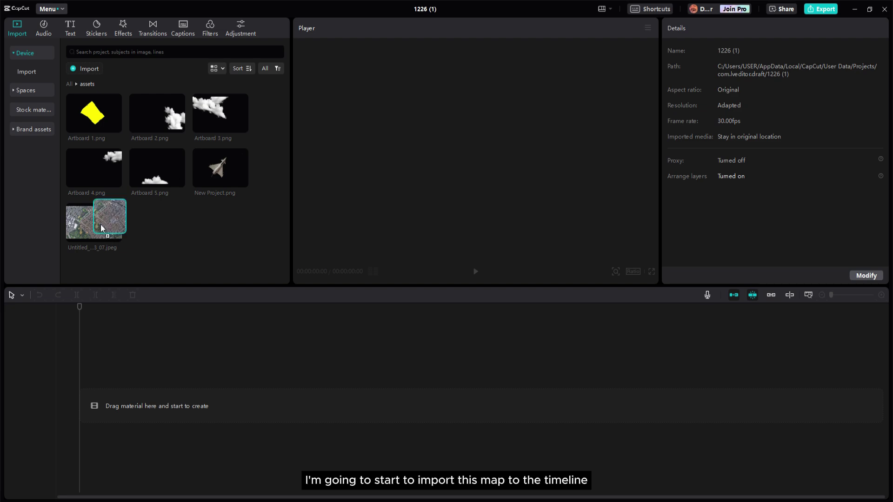
drag(112, 239, 86, 380)
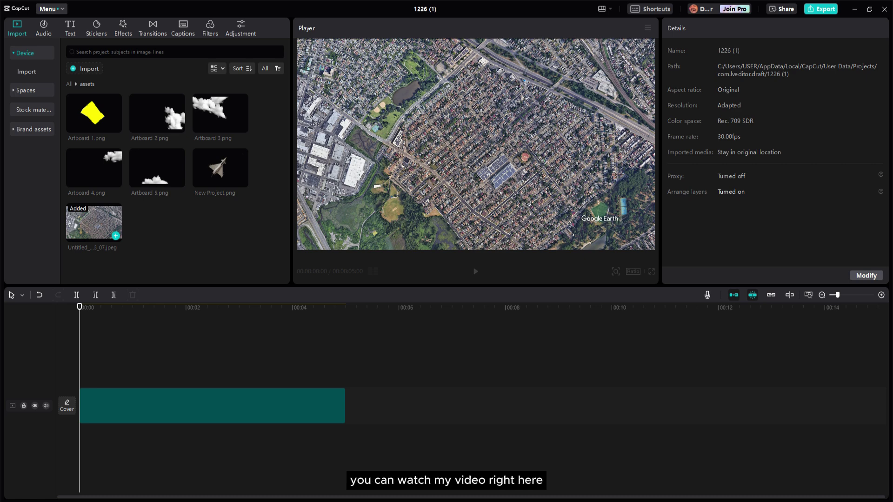
click(314, 421)
drag(345, 398, 503, 420)
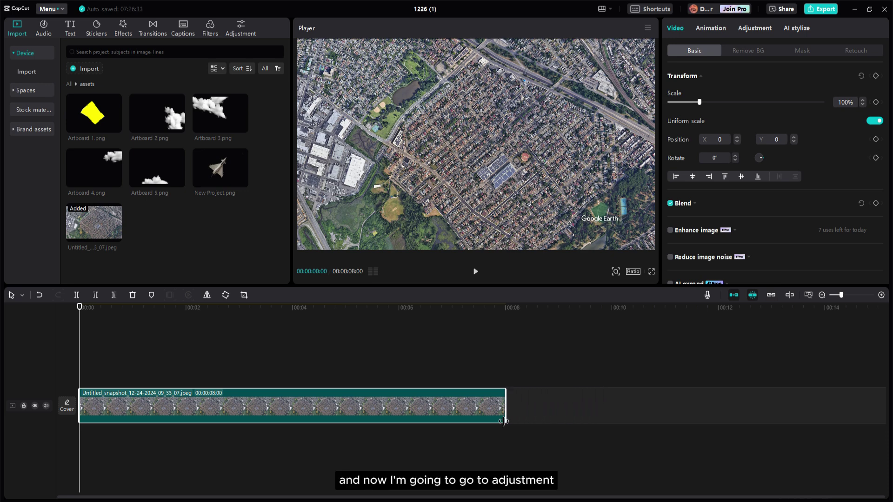
- Adjust the map clip's colour with saturation -40, exposure -5 and contrast 26
click(754, 28)
scroll(779, 151, down, 5)
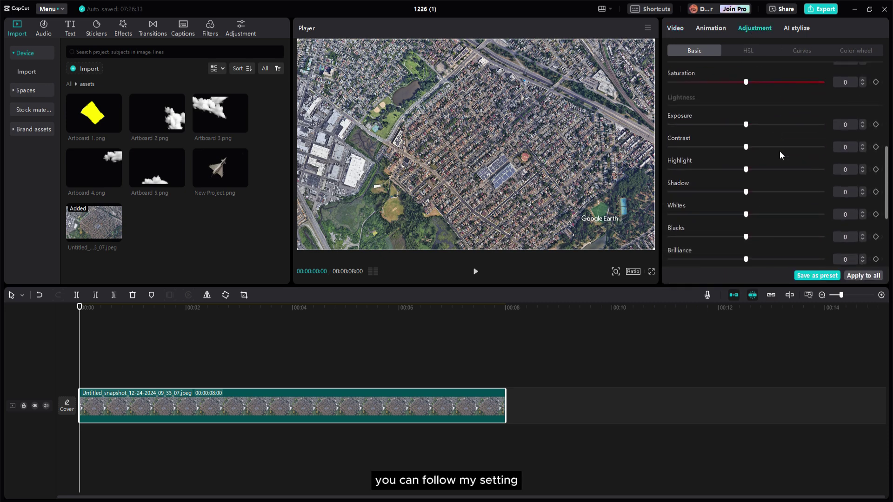
scroll(779, 150, up, 4)
scroll(779, 150, down, 6)
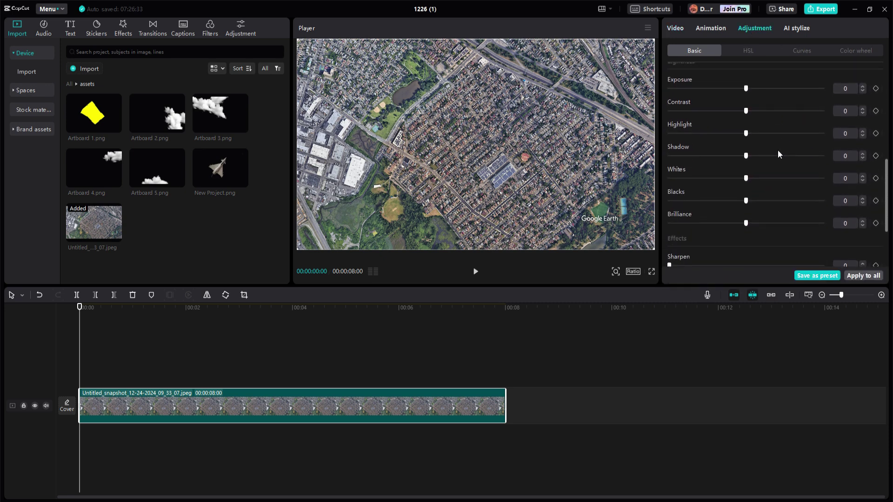
scroll(772, 148, up, 5)
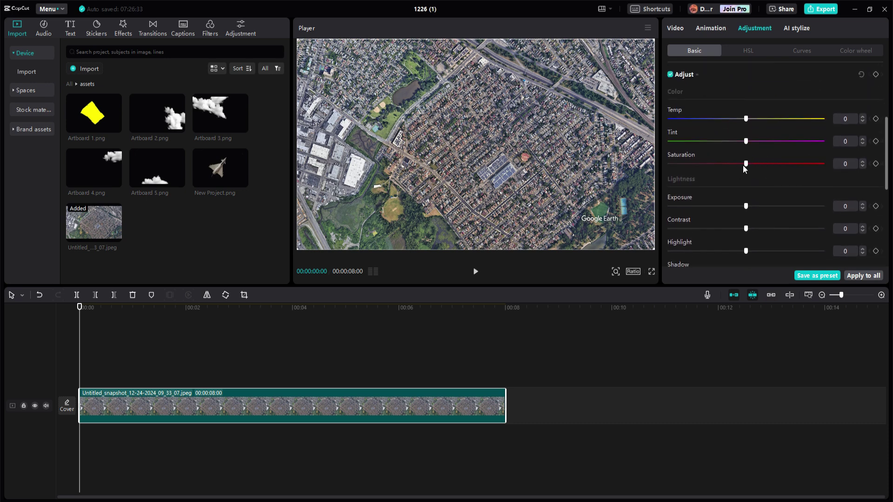
click(844, 164)
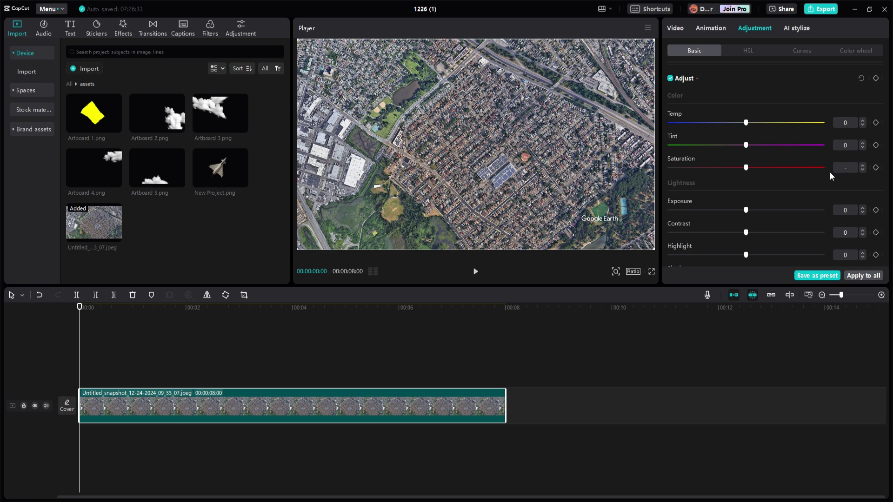
click(838, 215)
text(-5)
click(836, 236)
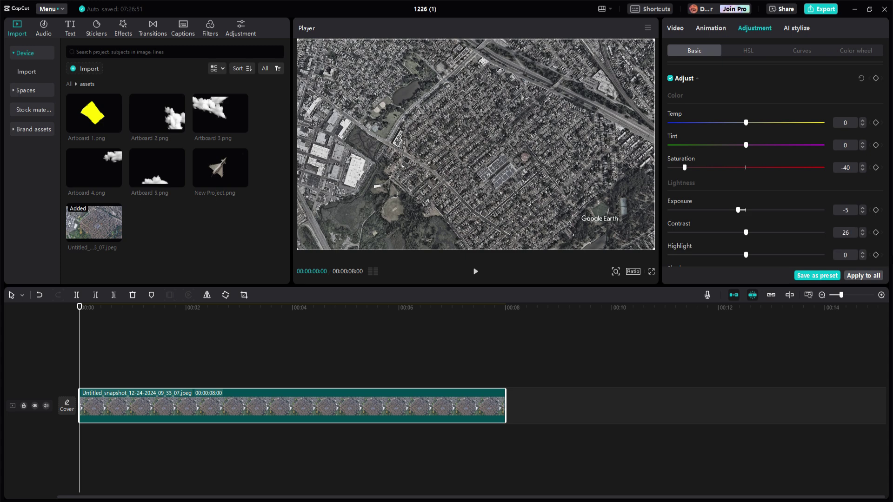
key(Return)
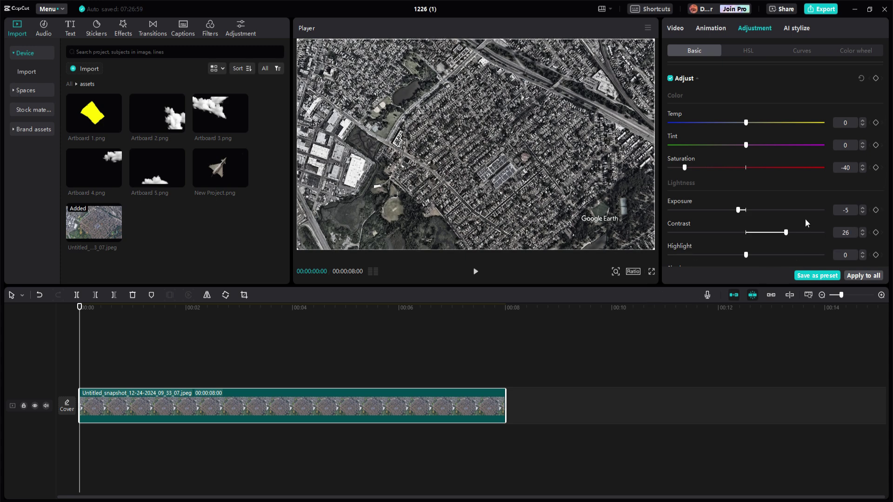
- Set the map clip's blacks to -8
scroll(809, 205, down, 4)
scroll(811, 209, down, 1)
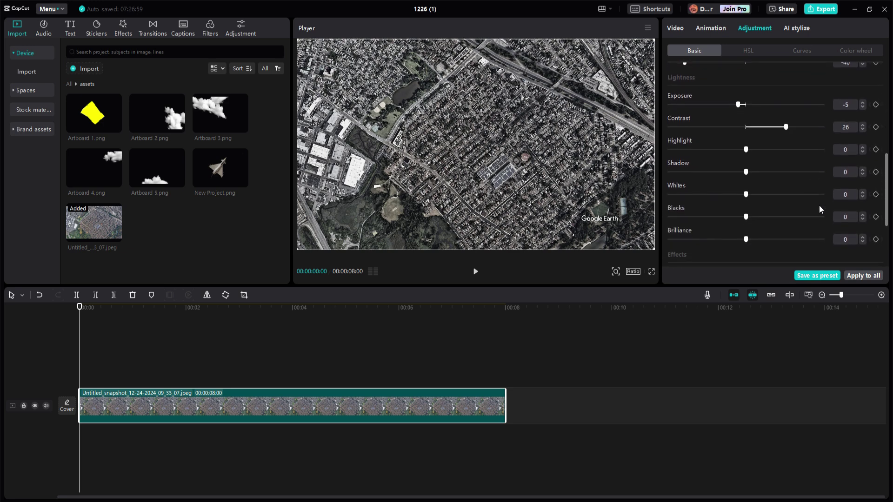
click(852, 218)
text(-8)
key(Return)
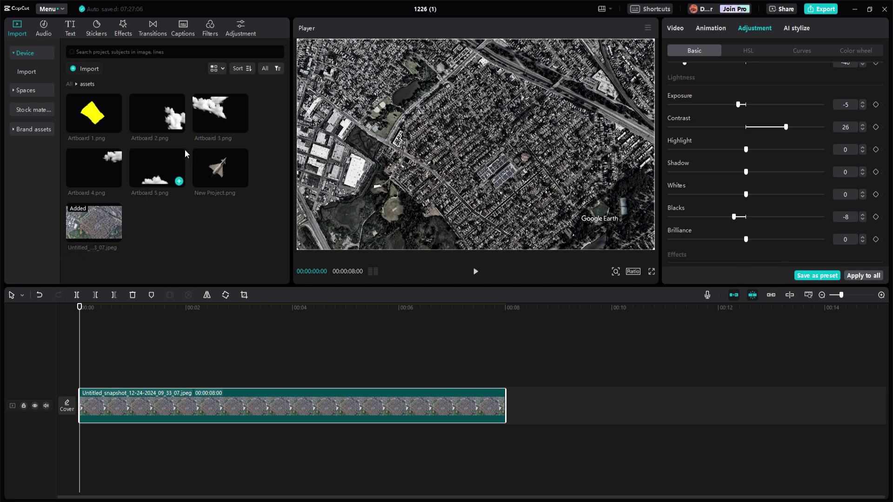
- Add New Project.png above the map for 8 seconds and place the jet at about 68% scale in the map's lower-left area
drag(221, 174, 70, 370)
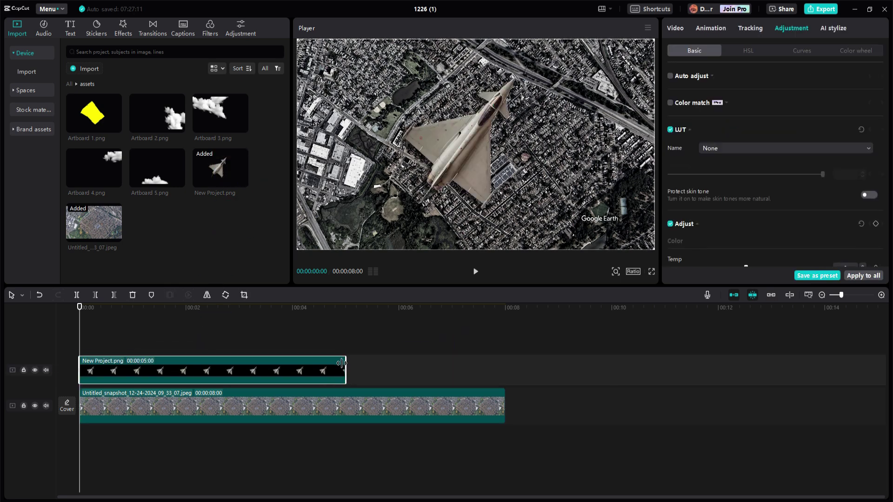
drag(342, 362, 502, 370)
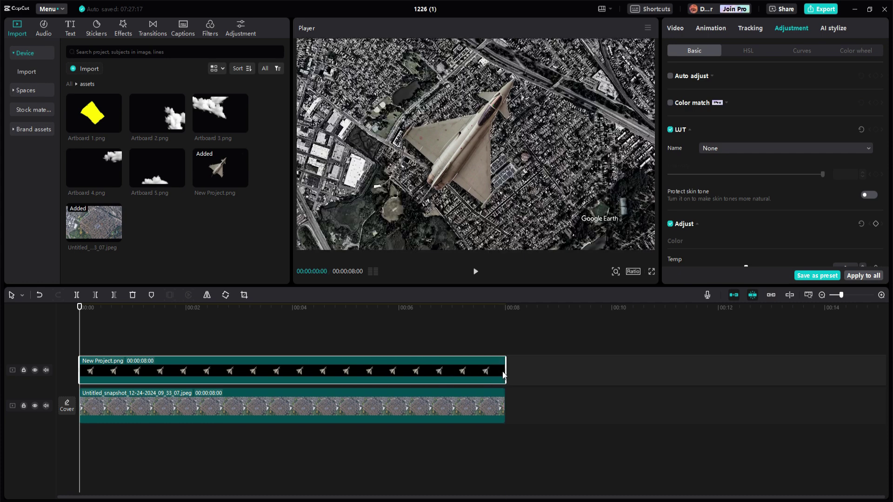
drag(472, 139, 432, 168)
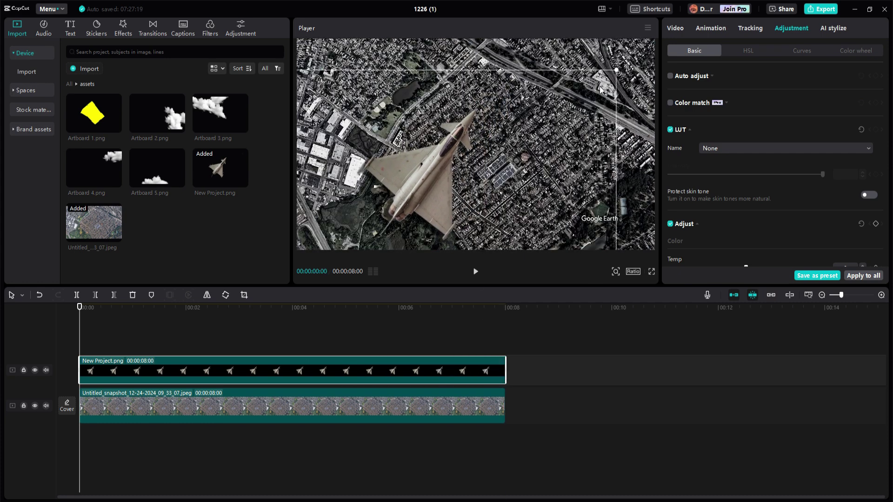
drag(616, 70, 558, 104)
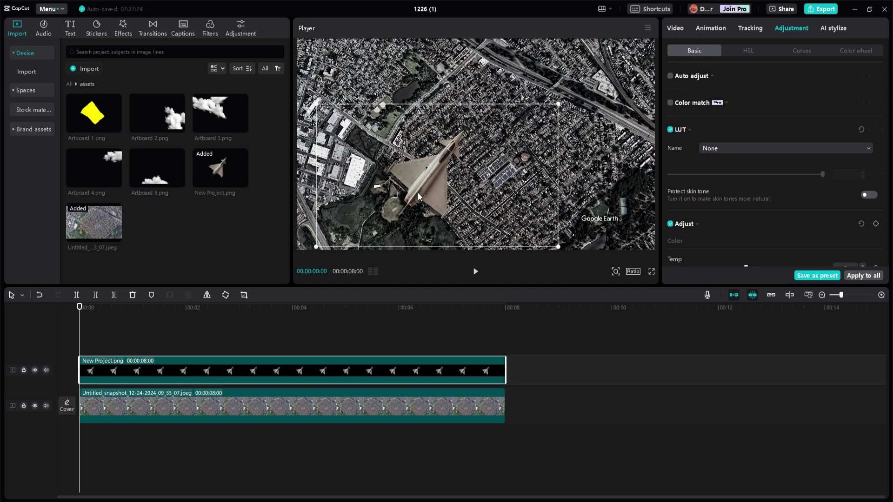
drag(418, 193, 384, 203)
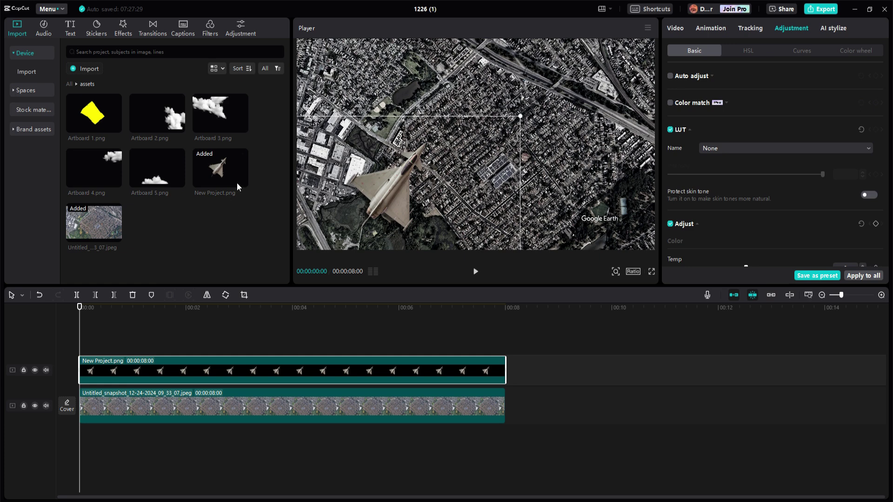
- Add a second 8-second New Project.png jet on its own track and place it at about 42% scale to the right of the first jet
drag(225, 176, 93, 338)
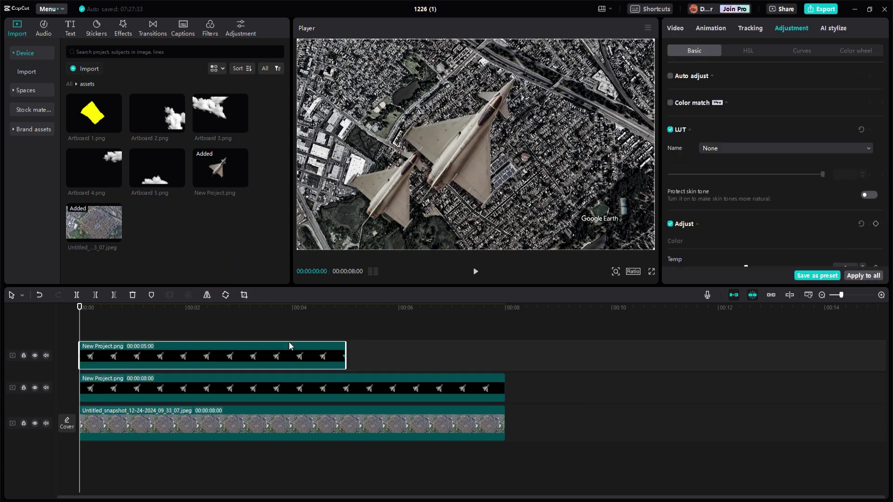
drag(346, 344, 506, 344)
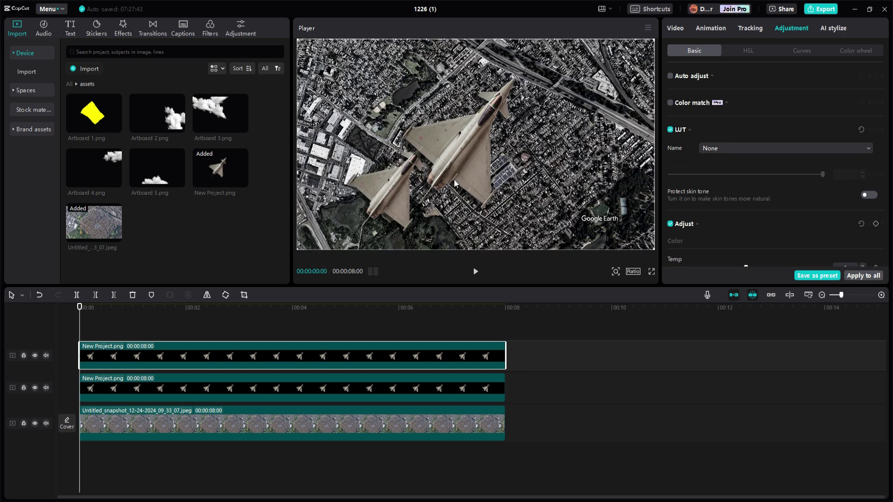
drag(651, 73, 475, 201)
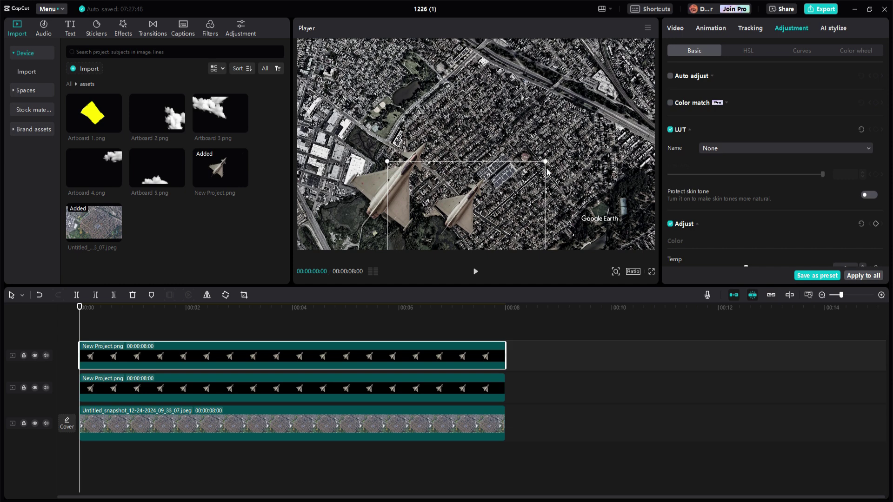
drag(547, 170, 543, 164)
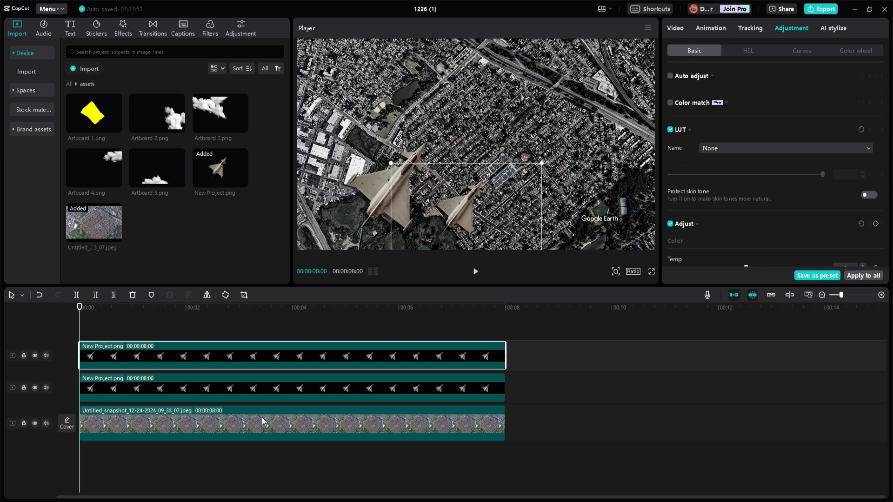
click(203, 398)
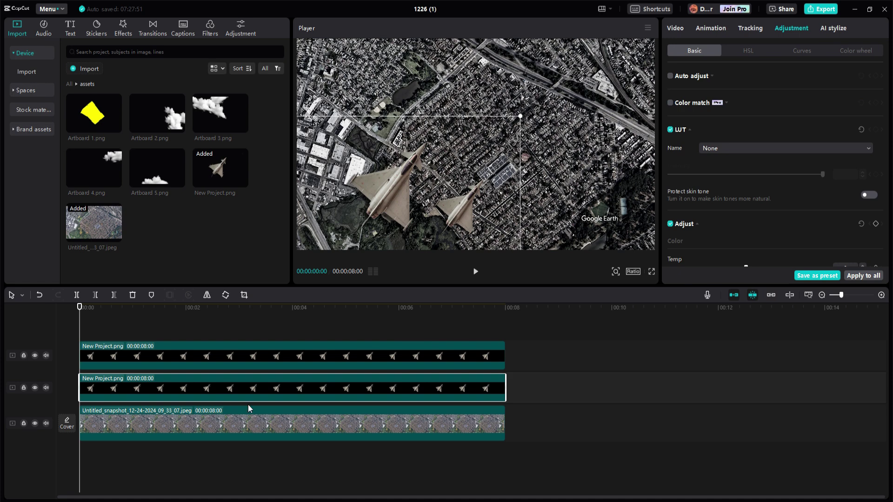
click(249, 363)
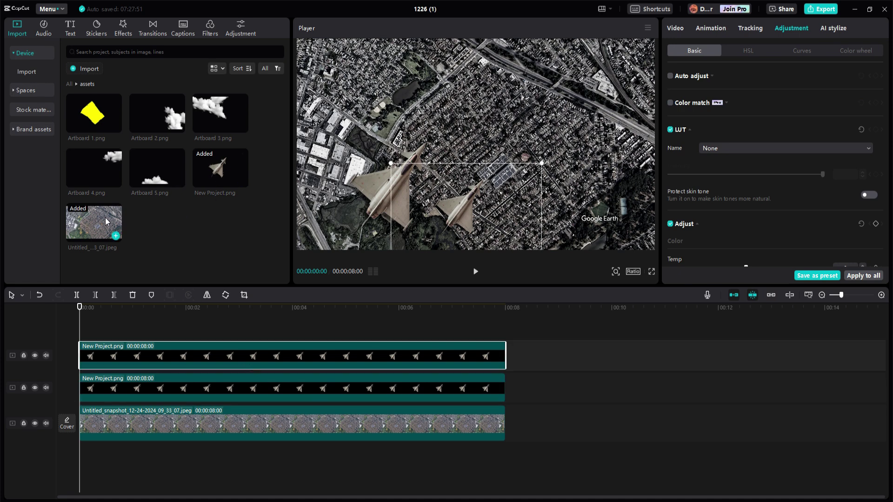
- Add a third 8-second New Project.png jet on its own track and place it at about 41% scale to the upper left of the first jet
drag(231, 177, 93, 321)
drag(345, 355, 505, 354)
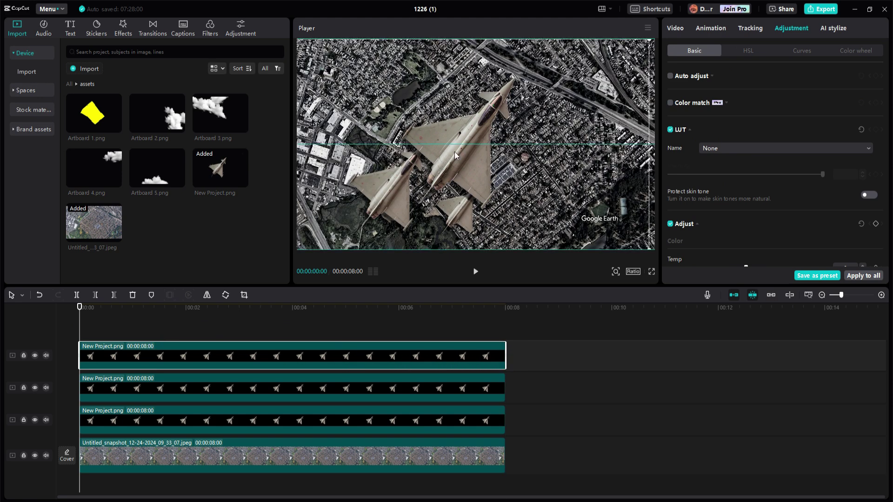
scroll(472, 149, down, 10)
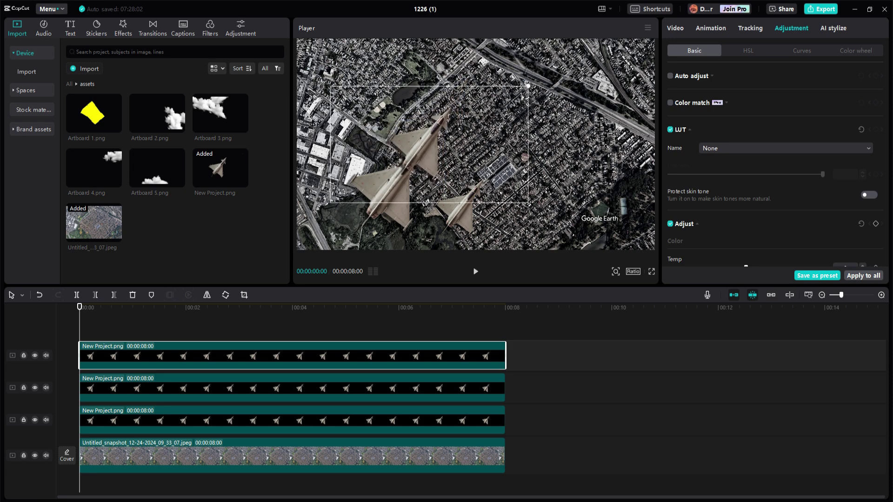
drag(472, 149, 388, 139)
scroll(363, 134, down, 2)
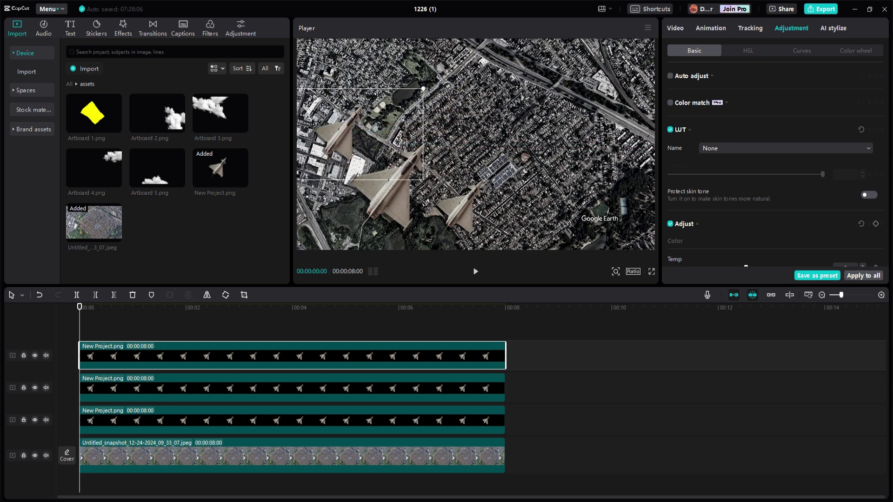
scroll(411, 128, up, 2)
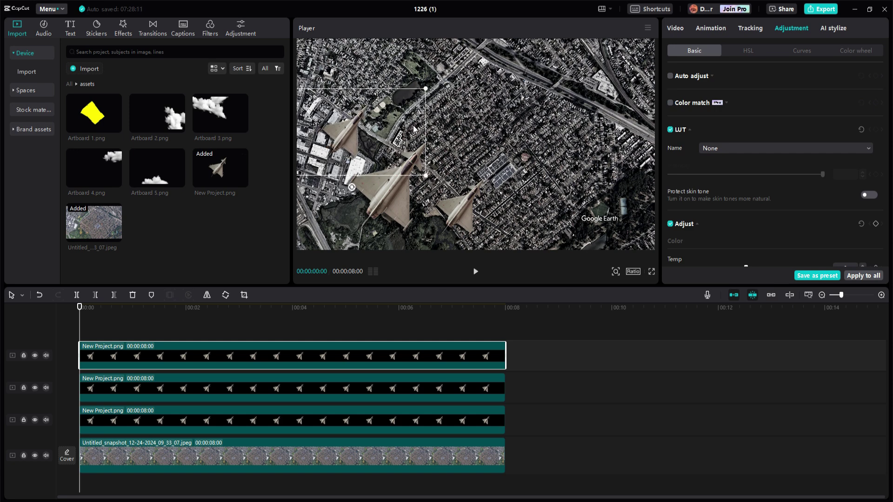
drag(414, 129, 417, 129)
click(330, 325)
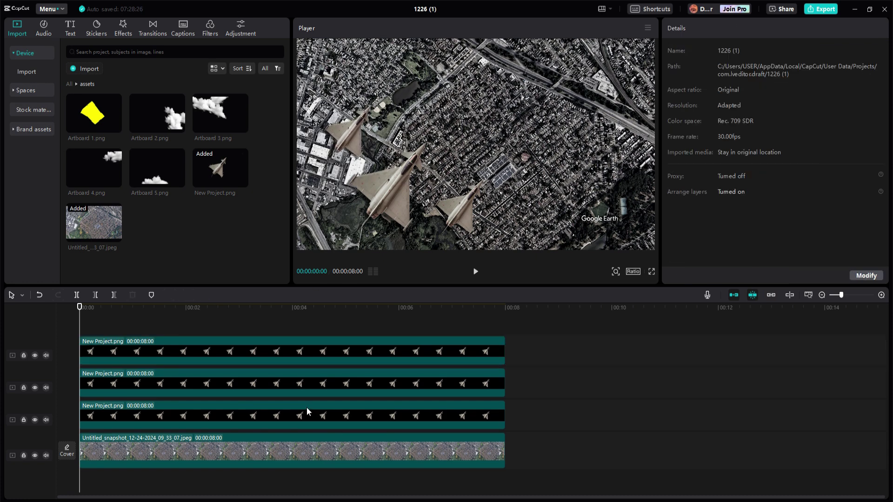
- Set Transform keyframes at the start of all three jet clips
click(186, 412)
click(675, 29)
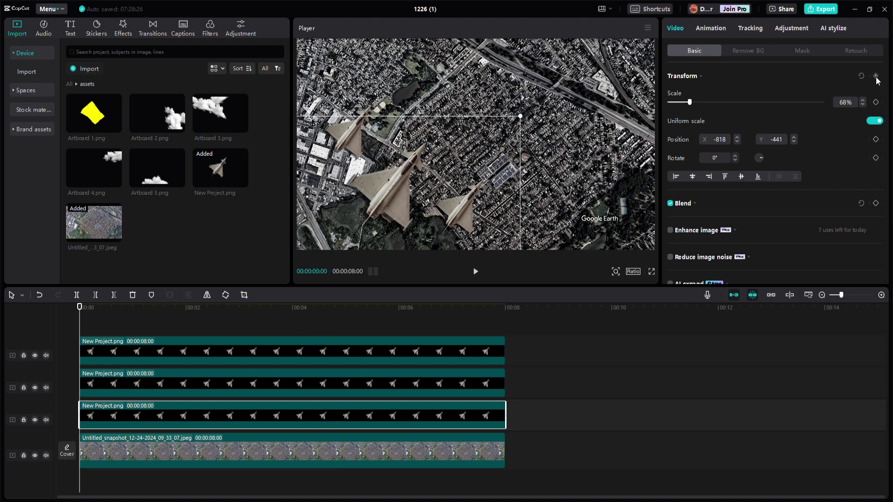
click(260, 394)
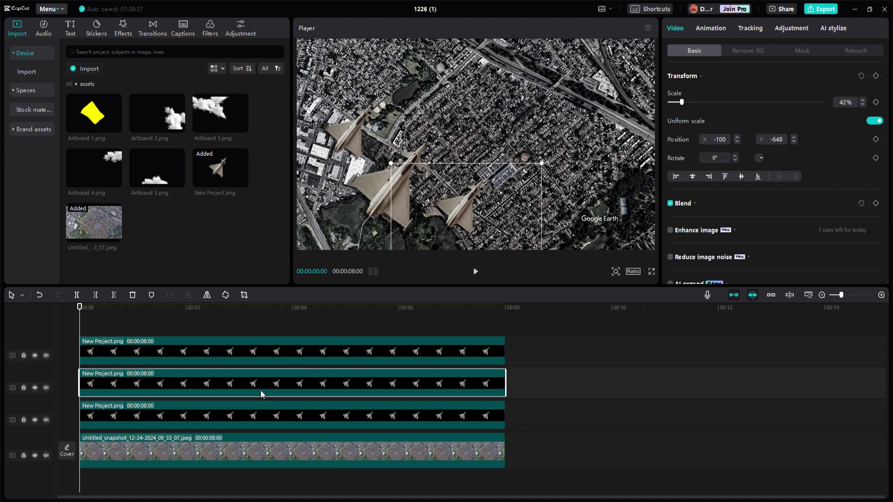
click(875, 76)
click(220, 352)
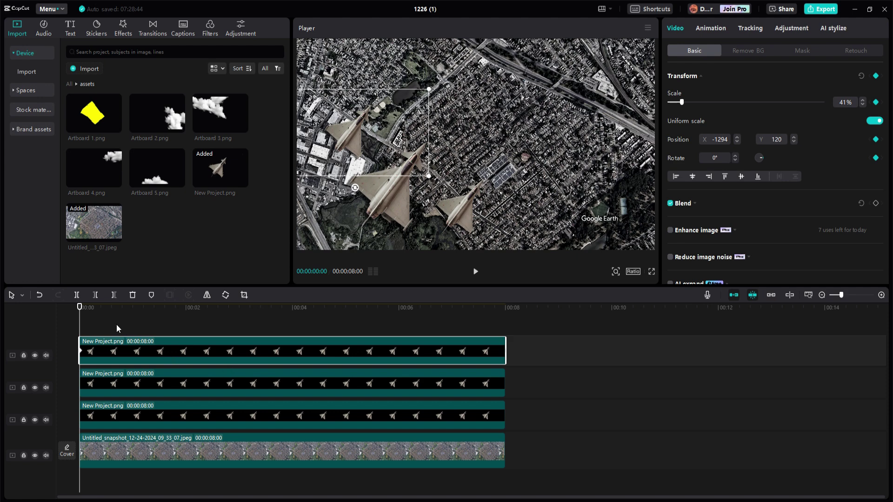
- At 8 seconds, move all three jets together out of the frame past its upper-right corner
drag(90, 314, 509, 288)
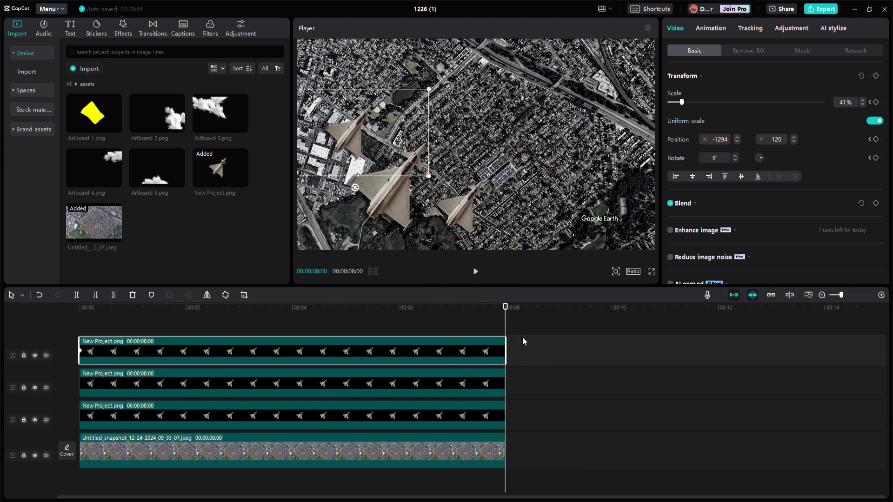
drag(523, 337, 500, 408)
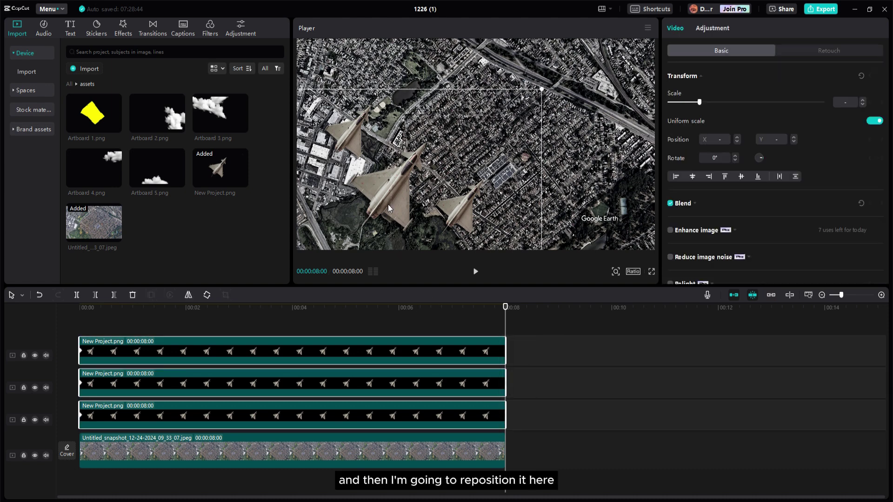
drag(391, 202, 562, 27)
click(214, 329)
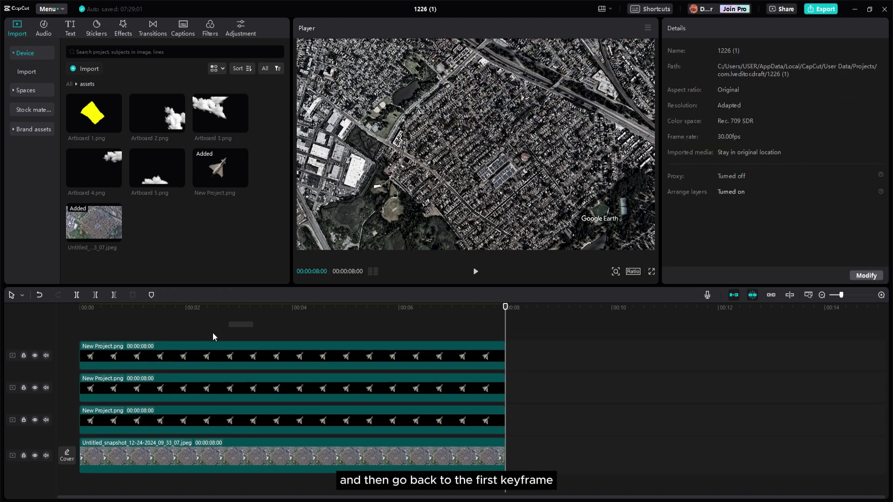
- At the first keyframe, move all three jets together out of the frame past its lower-left corner
click(247, 342)
click(333, 307)
click(156, 309)
drag(156, 309, 45, 325)
drag(182, 327, 140, 428)
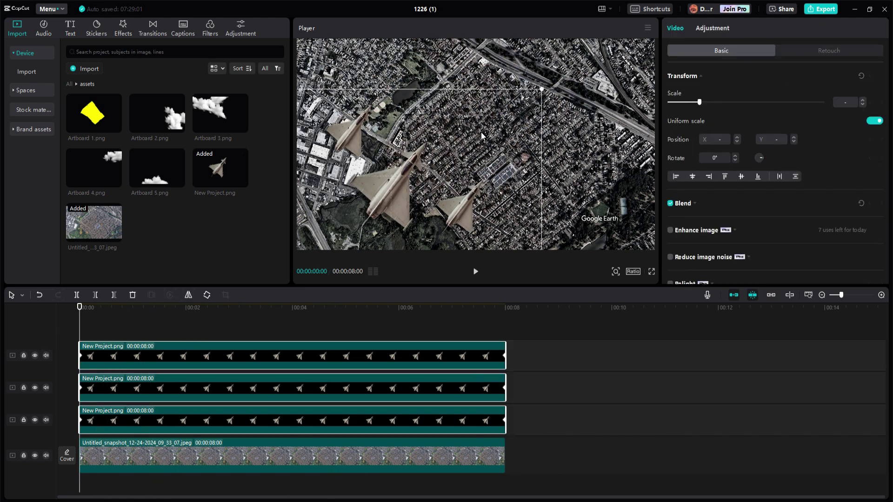
drag(482, 138, 374, 255)
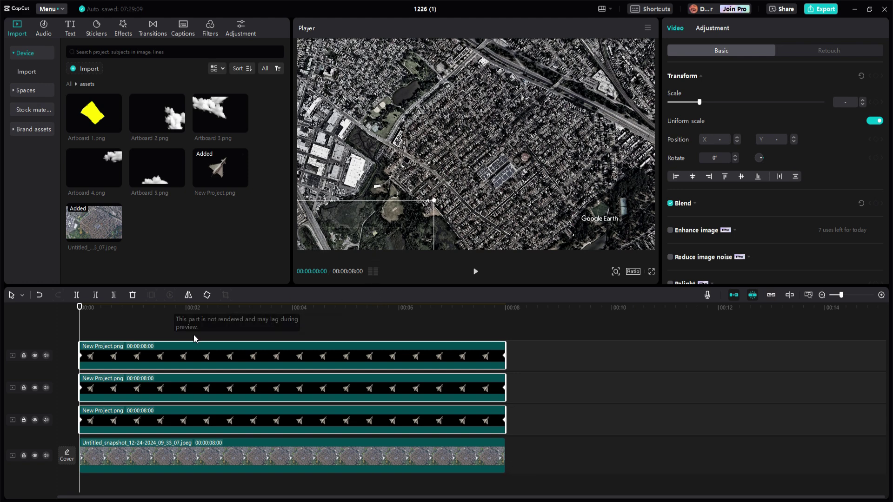
- Play back the jets' flight across the map to check the motion
click(92, 307)
drag(108, 303, 207, 307)
click(100, 332)
key(space)
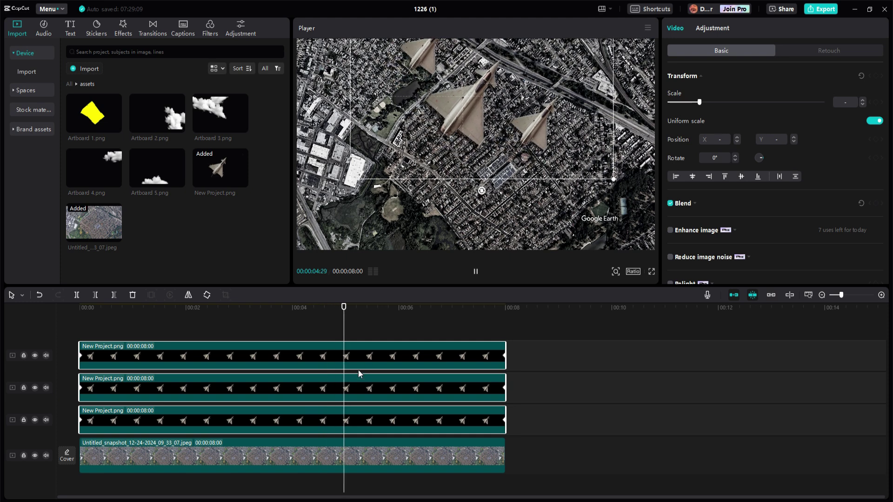
- Add Artboard 1.png at the start on its own track between the map and the jets, and extend it to 8 seconds
drag(351, 309, 52, 364)
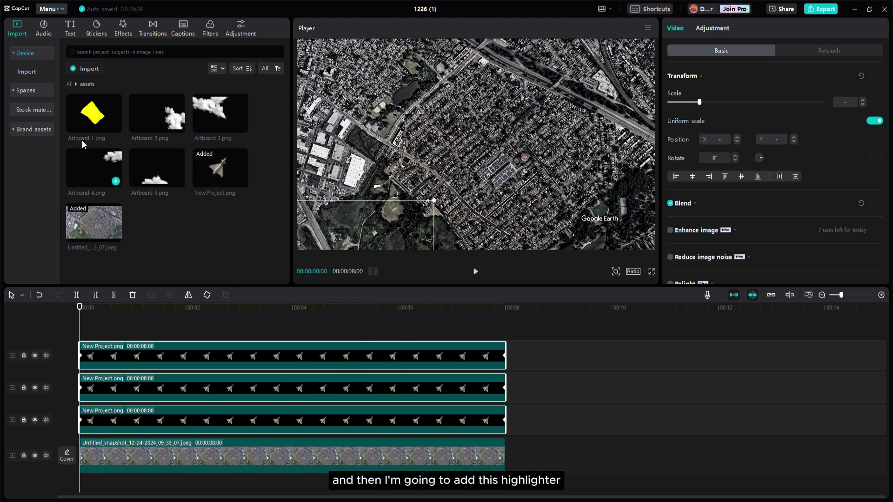
drag(95, 122, 74, 412)
drag(209, 375, 240, 390)
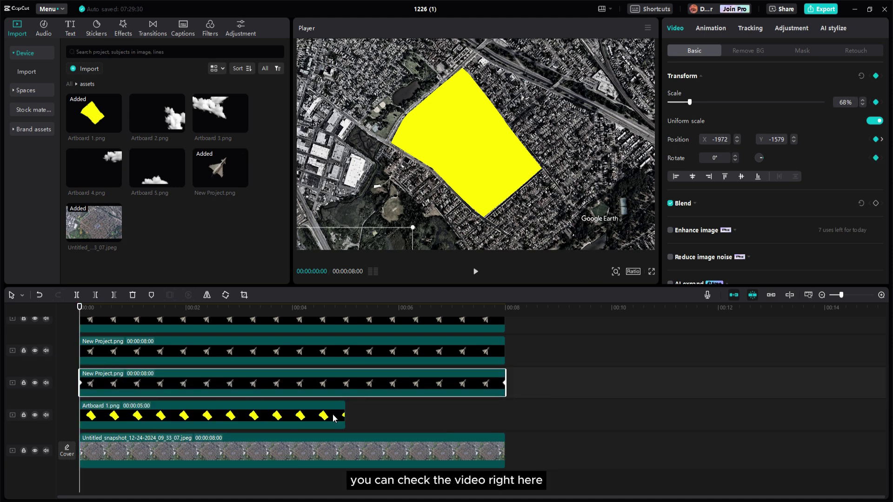
drag(344, 418, 504, 417)
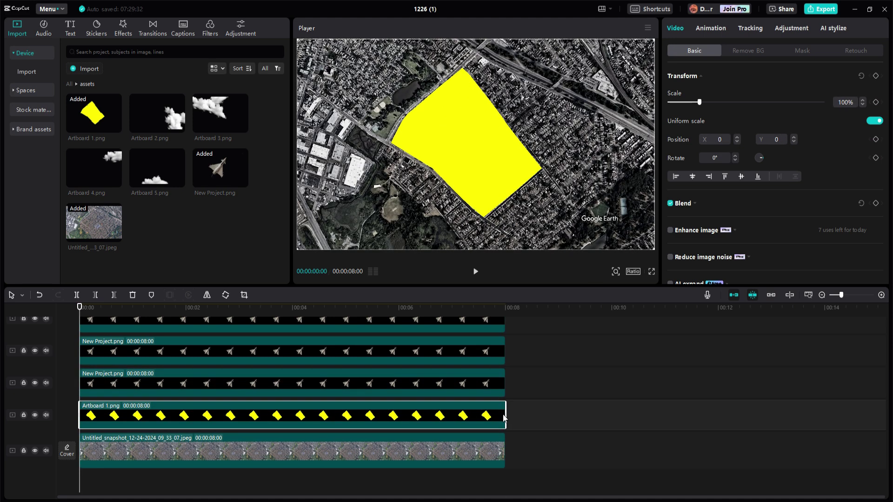
- Set the yellow highlighter's blend mode to Overlay and keyframe its opacity at 0% at the start of the clip
scroll(758, 214, down, 2)
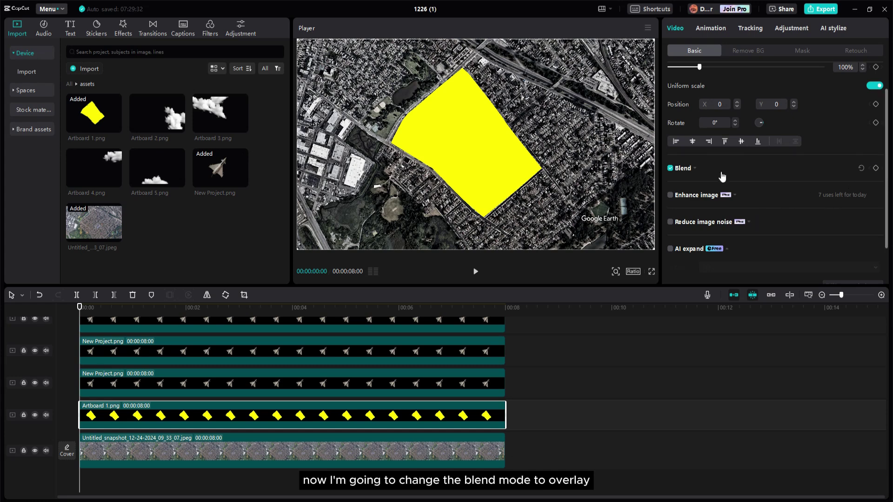
click(698, 170)
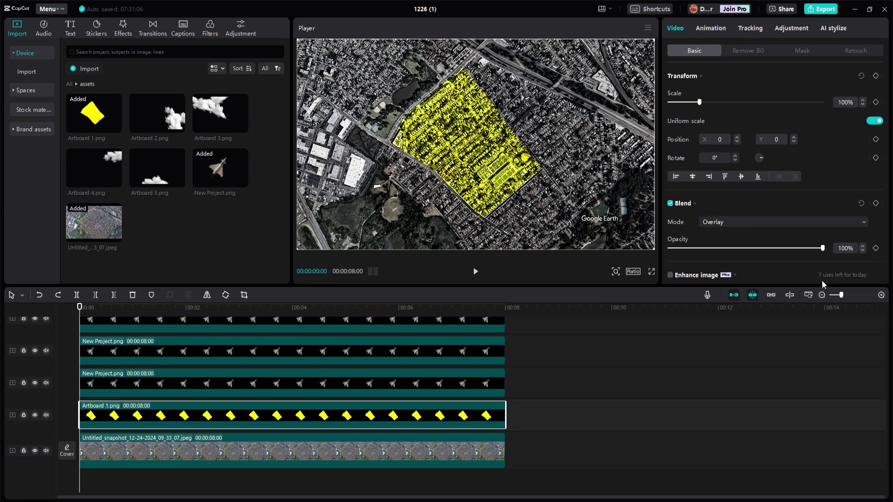
click(876, 249)
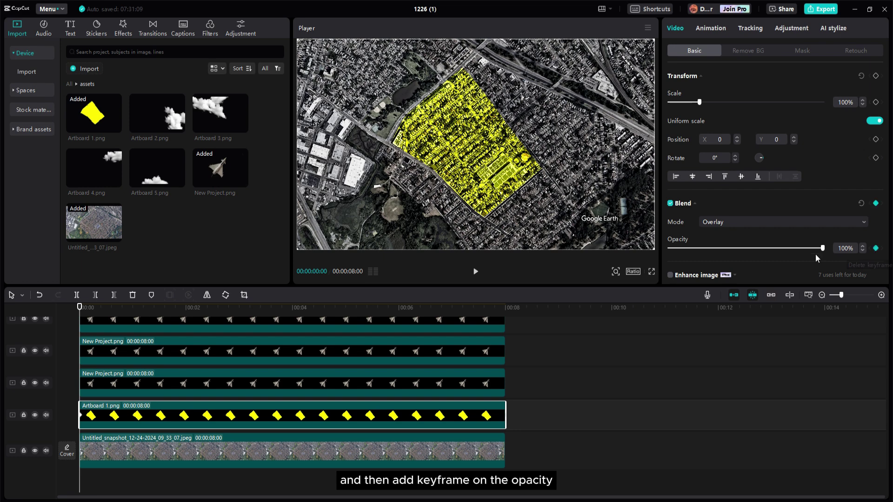
drag(822, 248, 670, 248)
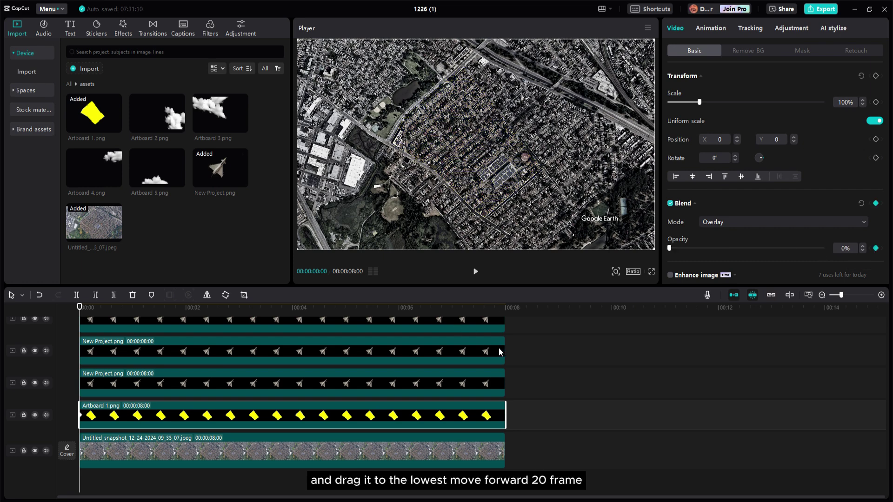
- Move forward 20 frames and set the highlighter's opacity to 65% as a second keyframe
key(Right)
key(Right)
key(Right)
key(Right)
key(Right)
key(Right)
key(Right)
key(Right)
key(Right)
key(Right)
key(Right)
key(Right)
key(Right)
key(Right)
key(Right)
key(Right)
key(Right)
key(Right)
key(Right)
key(Right)
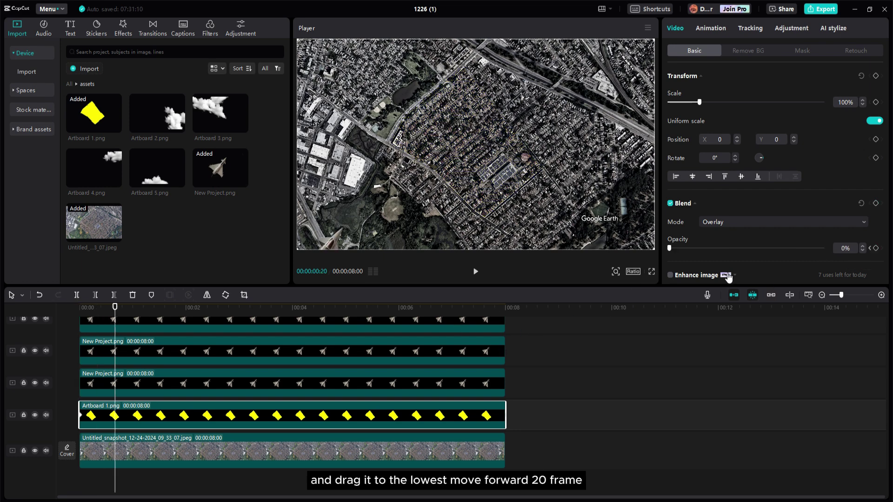
drag(670, 248, 769, 244)
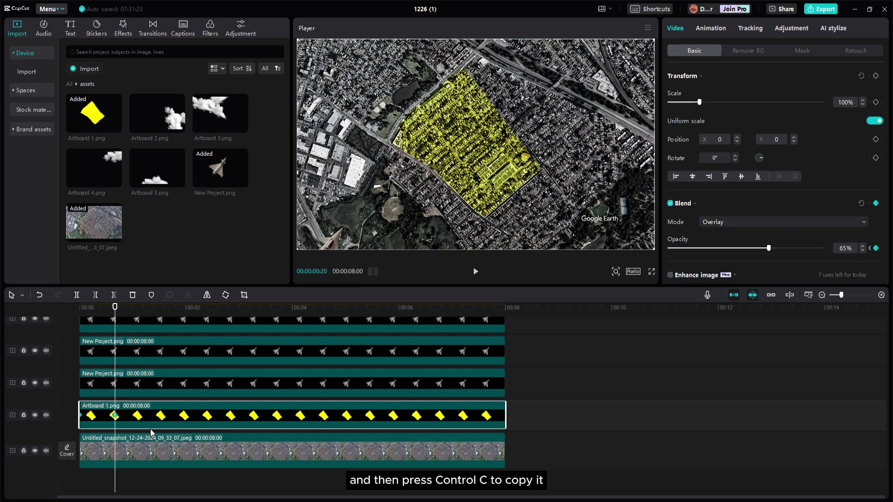
- Copy the highlighter's 0% and 65% opacity keyframes and paste them 20 frames further on, at 00:00:01:10
key(Right)
key(Right)
key(Right)
key(Right)
key(Right)
key(Right)
key(Right)
key(Right)
key(Right)
key(Right)
key(Right)
key(Right)
key(Right)
key(Right)
key(Right)
key(Right)
key(Right)
key(Right)
key(Right)
key(Right)
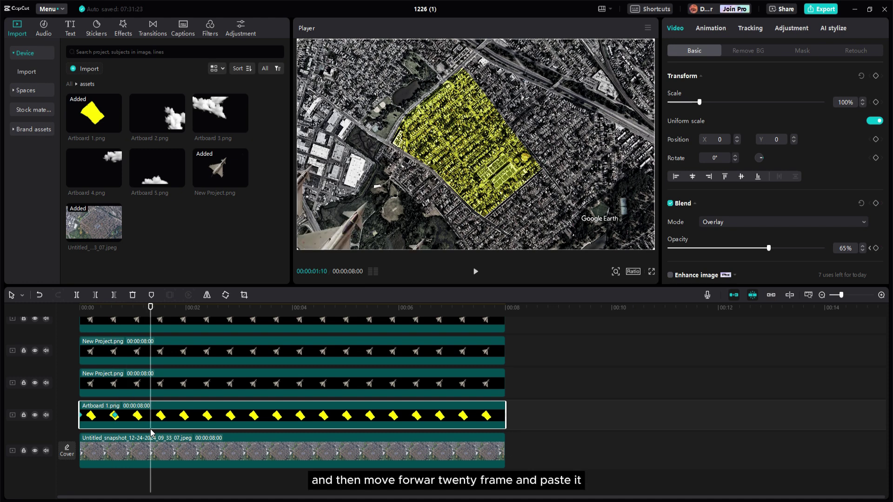
key(ctrl+v)
- Paste the copied opacity keyframe pair on the highlighter at 00:00:02:20
key(Right)
key(Right)
key(Right)
key(Right)
key(Right)
key(Right)
key(Right)
key(Right)
key(Right)
key(Right)
key(Right)
key(Right)
key(Right)
key(Right)
key(Right)
key(Right)
key(Right)
key(Right)
key(Right)
key(Right)
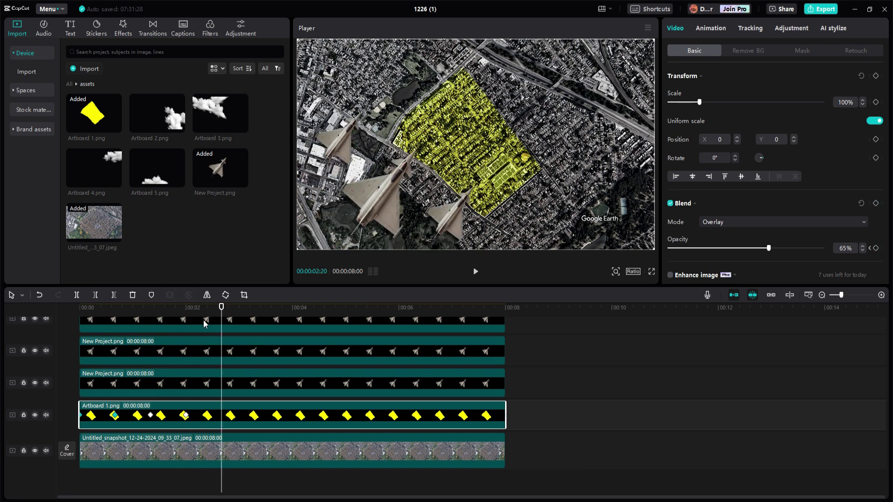
key(ctrl+v)
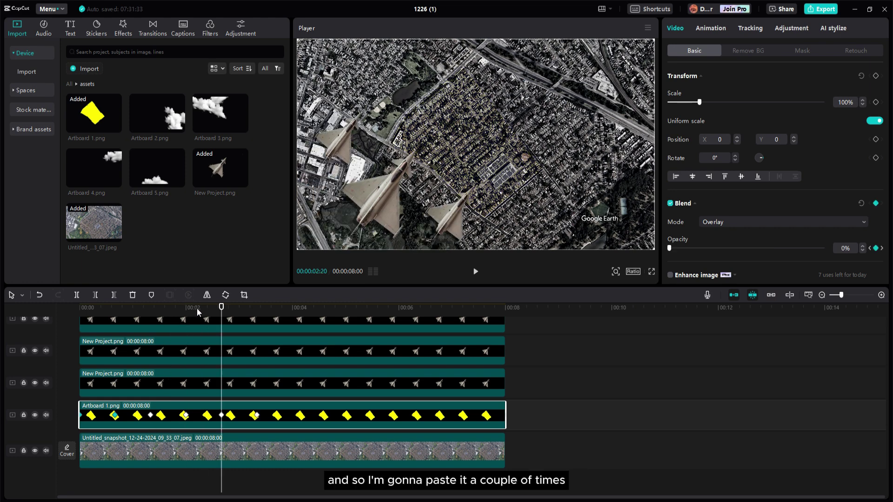
- Paste the opacity keyframe pair on the highlighter again at the 4-second mark
key(Right)
key(Right)
key(Right)
key(Right)
key(Right)
key(Right)
key(Right)
key(Right)
key(Right)
key(Right)
key(Right)
key(Right)
key(Right)
key(Right)
key(Right)
key(Right)
key(Right)
key(Right)
key(Right)
key(Right)
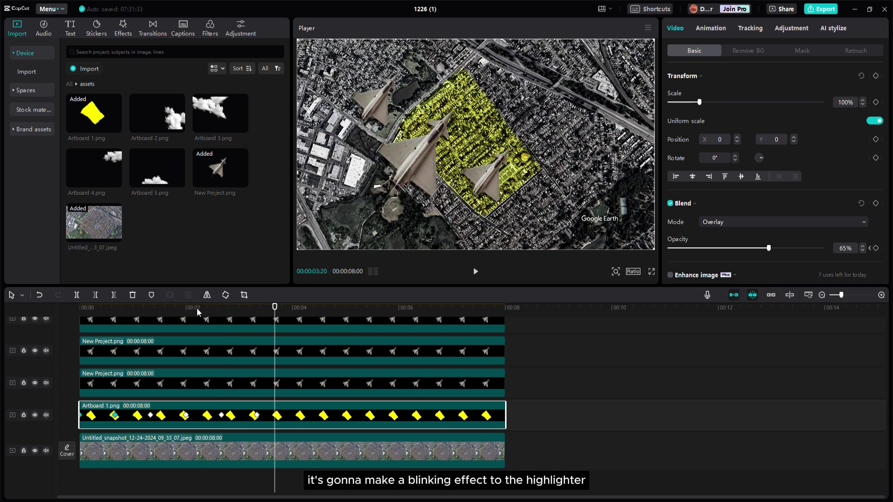
key(Right)
key(Right)
key(Right)
key(Right)
key(Right)
key(Right)
key(Right)
key(Right)
key(Right)
key(Right)
key(ctrl+v)
- Paste another copy of the opacity keyframe pair on the highlighter at 00:00:05:10
key(Right)
key(Right)
key(Right)
key(Right)
key(Right)
key(Right)
key(Right)
key(Right)
key(Right)
key(Right)
key(Right)
key(Right)
key(Right)
key(Right)
key(Right)
key(Right)
key(Right)
key(Right)
key(Right)
key(Right)
key(ctrl+v)
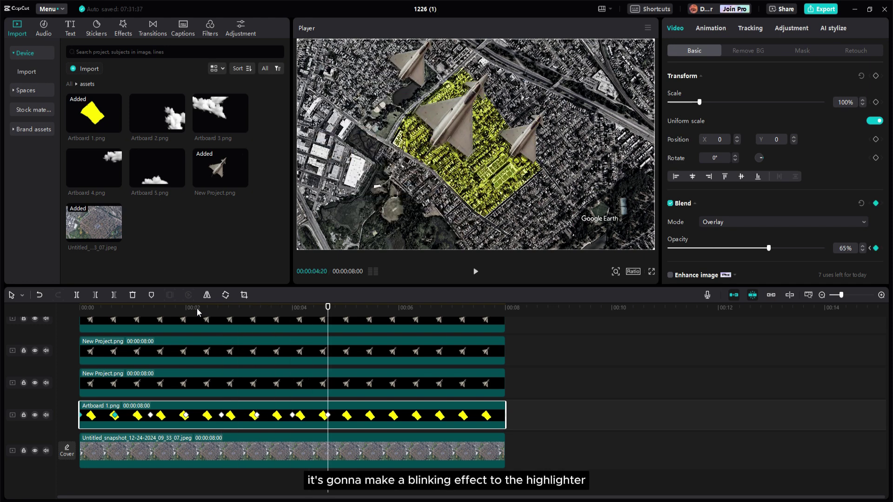
key(Right)
key(Right)
key(Right)
key(Right)
key(Right)
key(Right)
key(Right)
key(Right)
key(Right)
key(Right)
key(Right)
key(Right)
key(Right)
key(Right)
key(Right)
key(Right)
key(Right)
key(Right)
key(Right)
key(Right)
key(ctrl+v)
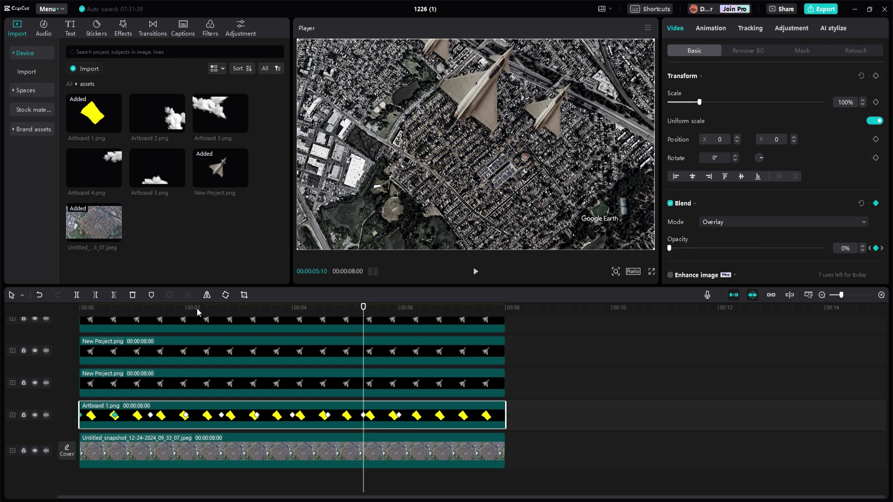
- Paste the copied opacity keyframe pair on the highlighter at 00:00:06:20
key(Right)
key(Right)
key(Right)
key(Right)
key(Right)
key(Right)
key(Right)
key(Right)
key(Right)
key(Right)
key(Right)
key(Right)
key(Right)
key(Right)
key(Right)
key(Right)
key(Right)
key(Right)
key(Right)
key(Right)
key(ctrl+v)
key(Right)
key(Right)
key(Right)
key(Right)
key(Right)
key(Right)
key(Right)
key(Right)
key(Right)
key(Right)
key(Right)
key(Right)
key(Right)
key(Right)
key(Right)
key(Right)
key(Right)
key(Right)
key(Right)
key(Right)
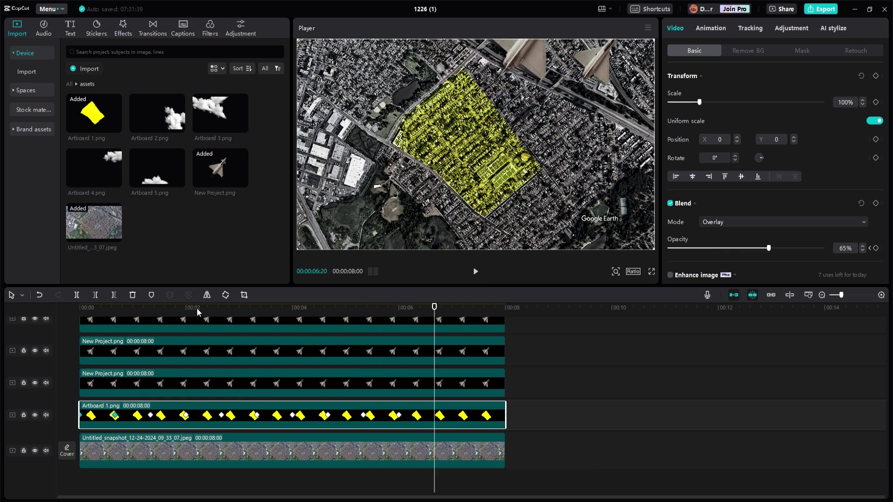
key(ctrl+v)
- Play back the animation to check the highlighter's blinking over the full 8 seconds
key(Right)
key(Right)
key(Right)
key(Right)
key(Right)
key(Right)
key(Right)
key(Right)
key(Right)
key(Right)
key(Right)
key(Right)
key(Right)
key(Right)
key(Right)
key(Right)
key(Right)
key(Right)
key(Right)
key(Right)
key(ctrl+v)
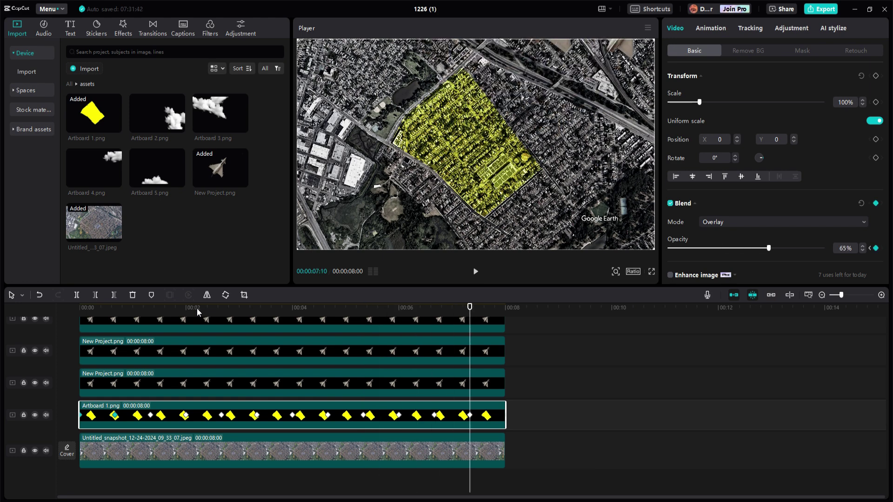
key(Right)
key(Right)
key(Right)
key(Right)
key(Right)
key(Right)
key(Right)
key(Right)
key(Right)
key(Right)
key(Right)
key(Right)
key(Right)
key(Right)
key(Right)
key(Right)
key(Right)
key(Right)
key(Right)
key(Right)
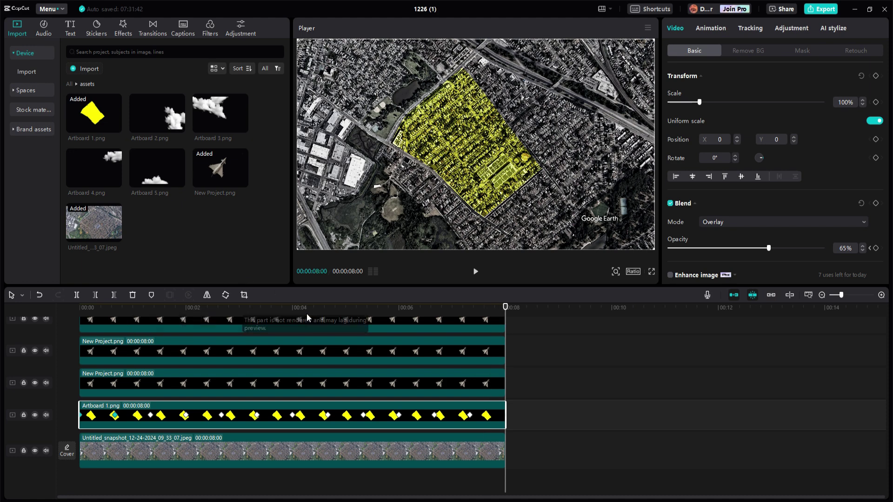
key(space)
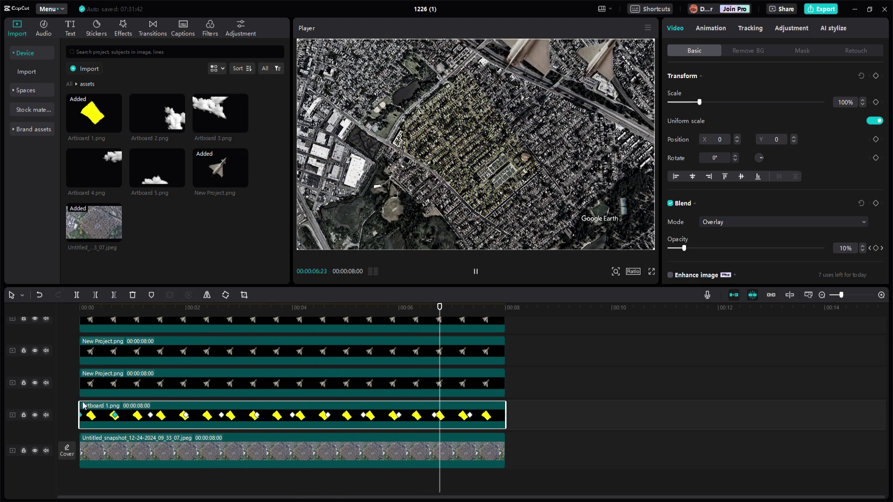
click(91, 415)
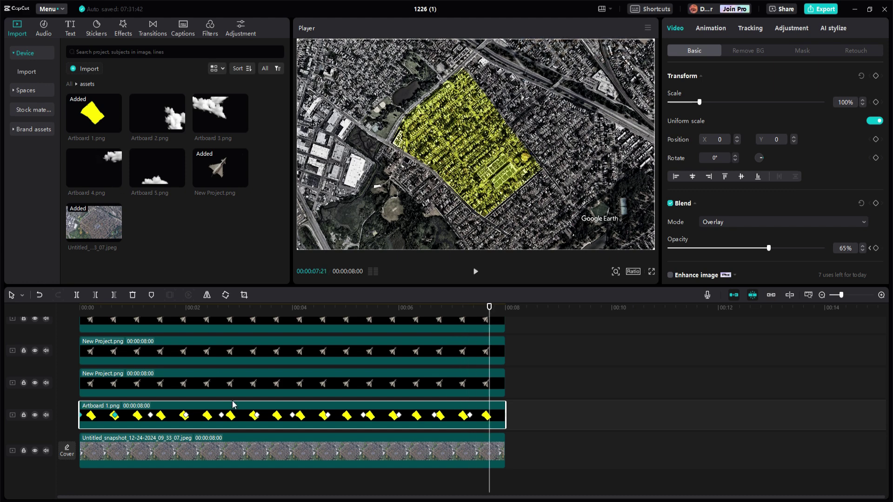
- Add the Artboard 4.png and Artboard 5.png clouds on new top tracks from the start, each extended to 8 seconds
scroll(233, 405, up, 2)
drag(91, 176, 75, 332)
drag(346, 356, 506, 355)
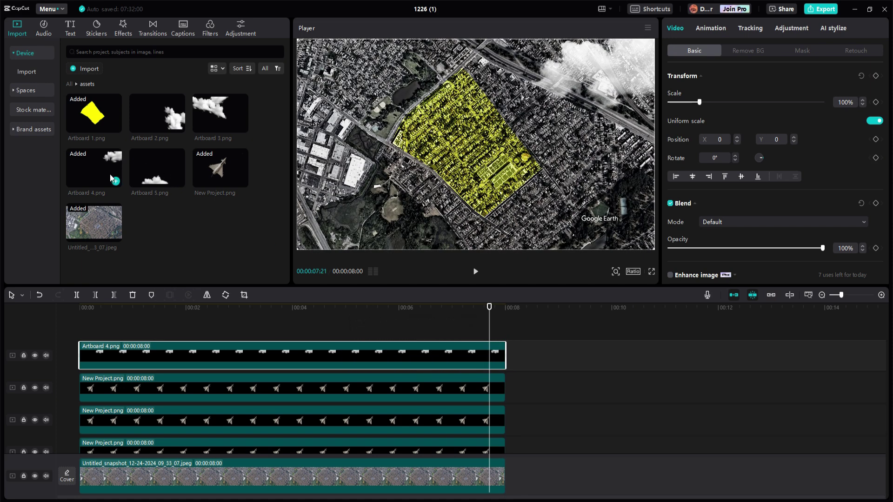
click(102, 163)
drag(160, 161, 65, 333)
drag(344, 350, 506, 350)
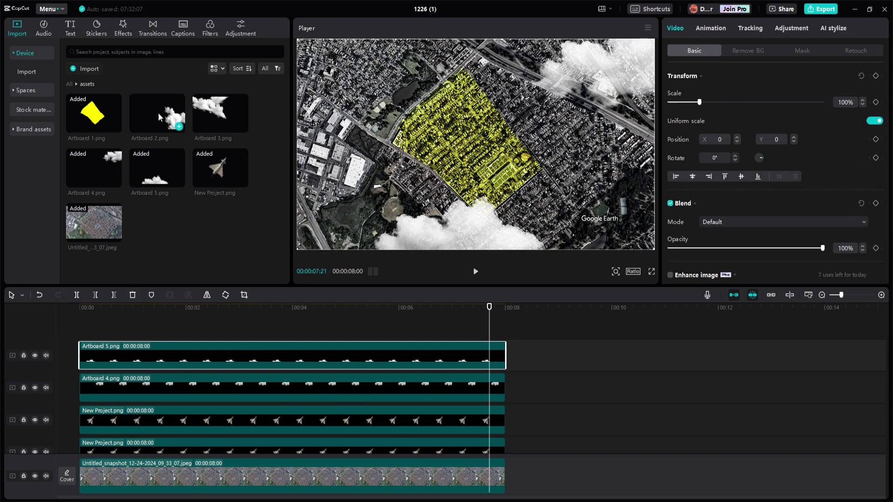
- Add the Artboard 3.png and Artboard 2.png clouds on new top tracks from the start, each extended to 8 seconds
click(228, 108)
drag(228, 108, 78, 325)
drag(341, 359, 506, 351)
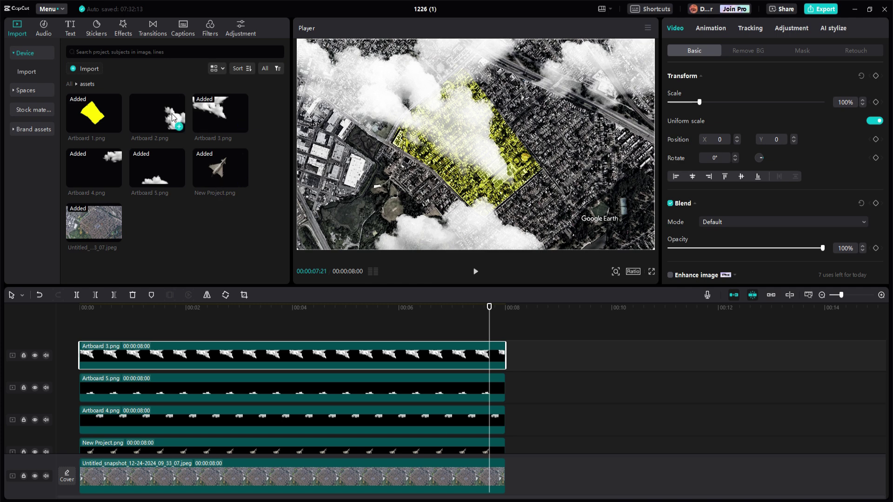
drag(172, 114, 83, 324)
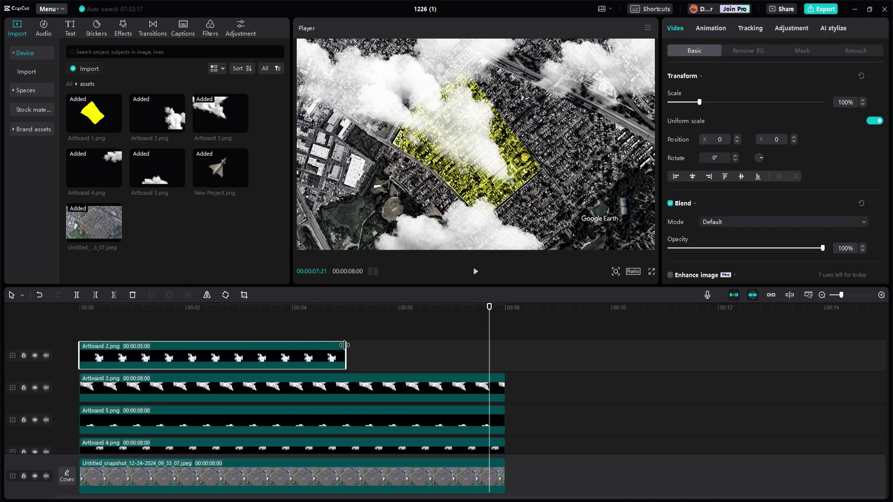
drag(344, 345, 505, 346)
- Add a Transform keyframe to the Artboard 4 cloud at 00:00:00:00
click(112, 308)
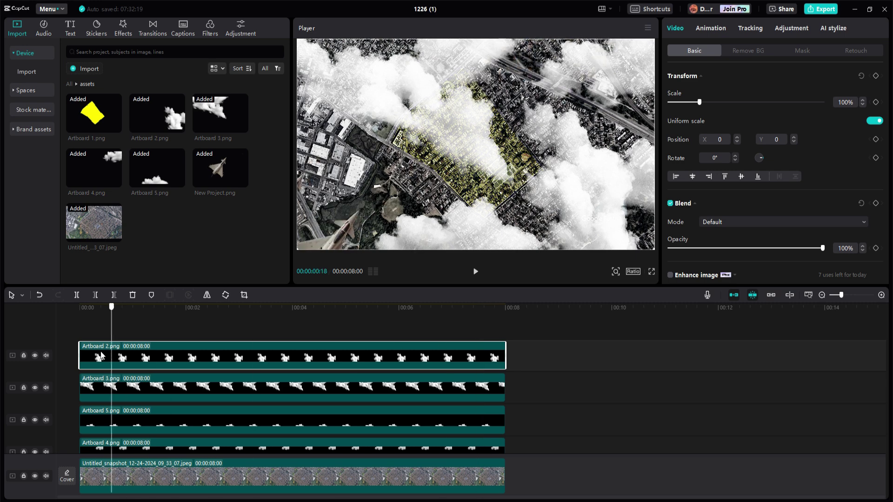
click(92, 355)
scroll(98, 356, down, 5)
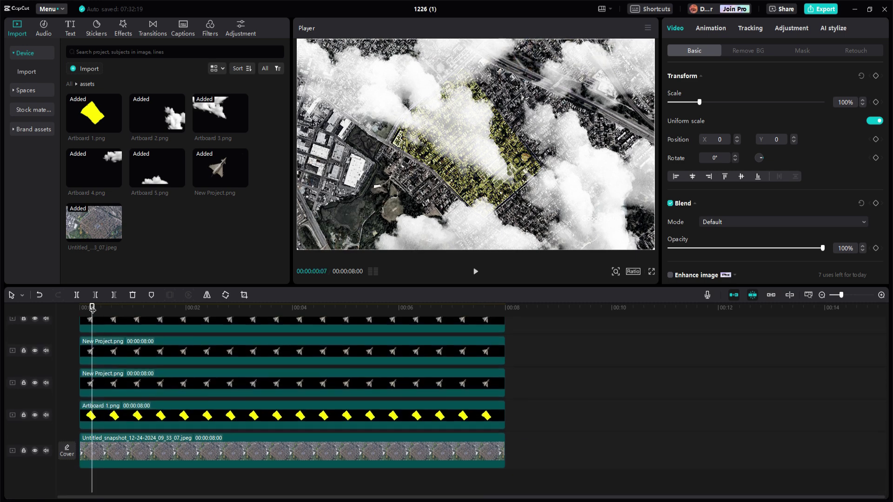
drag(92, 308, 80, 309)
click(141, 382)
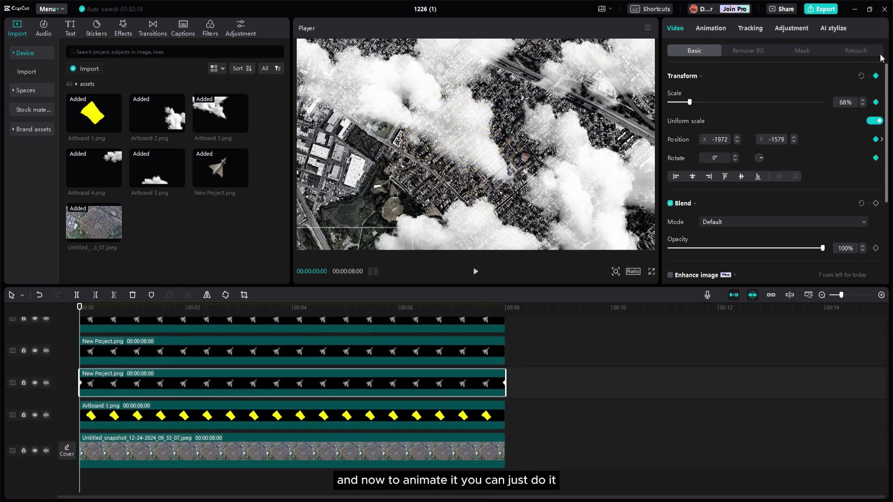
scroll(150, 371, up, 2)
scroll(150, 371, up, 1)
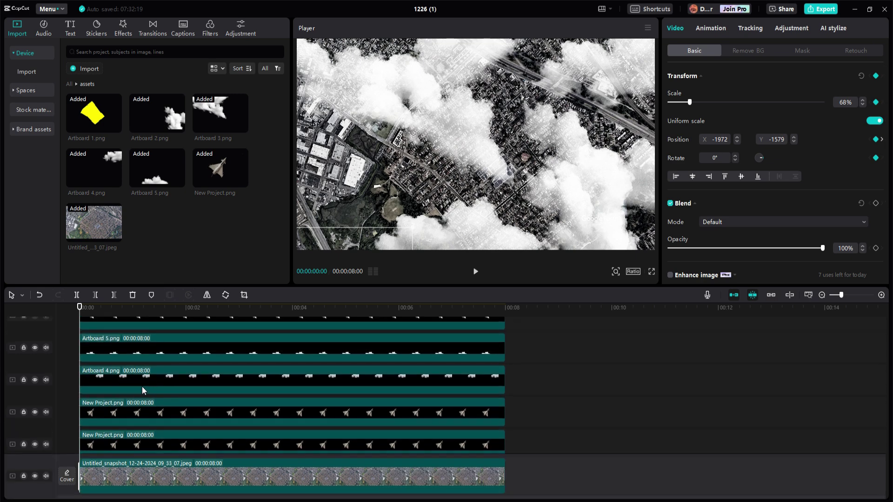
click(134, 388)
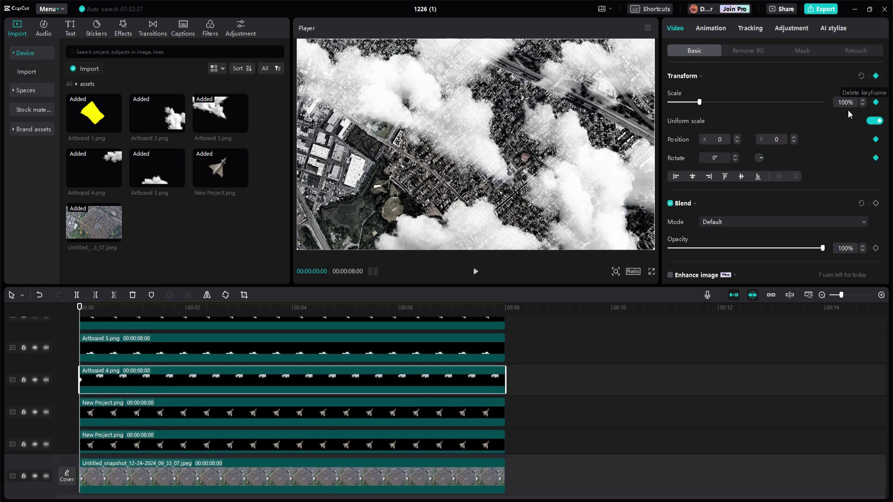
- Move the Artboard 4 cloud up out of frame to about X 122, Y 556 at 00:00:08:00
click(263, 406)
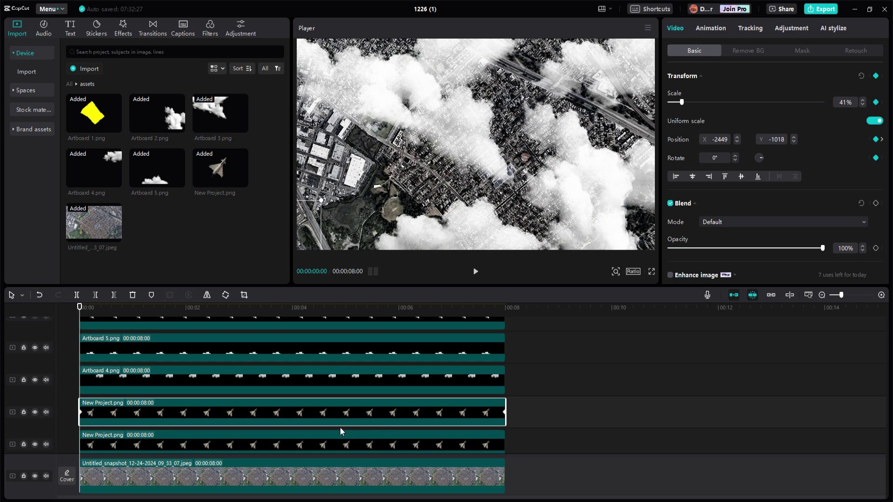
drag(468, 307, 514, 307)
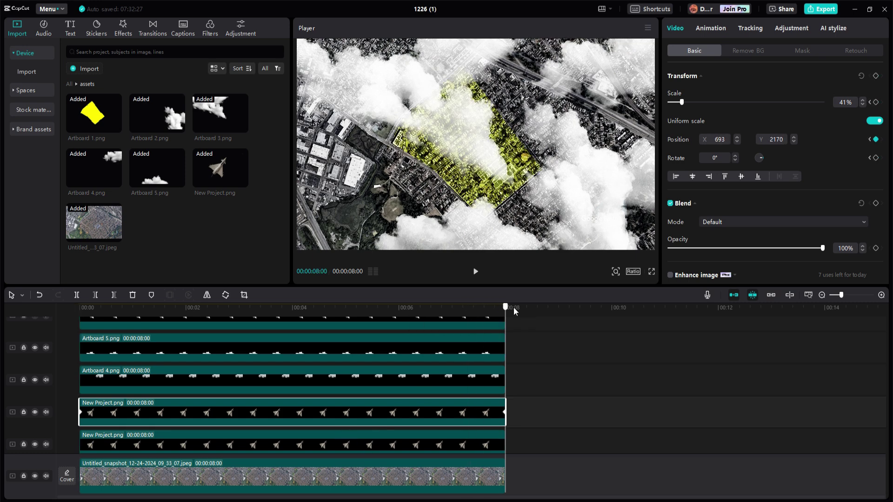
click(479, 387)
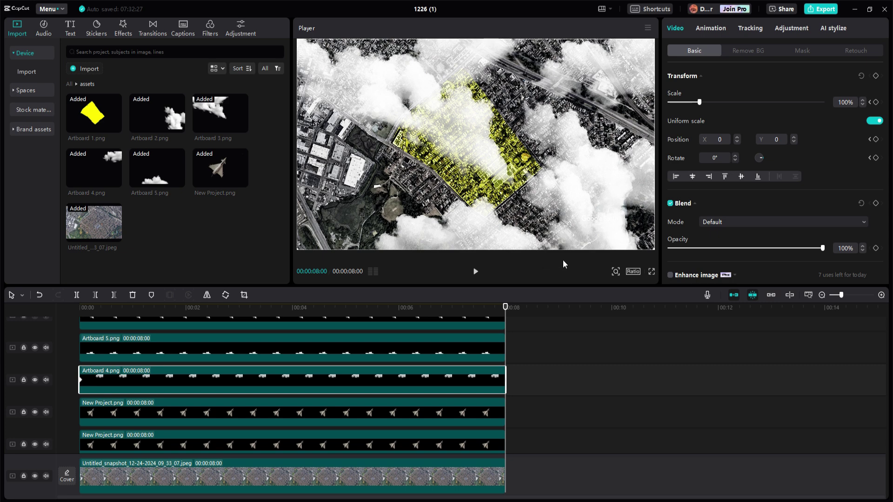
drag(518, 223, 563, 124)
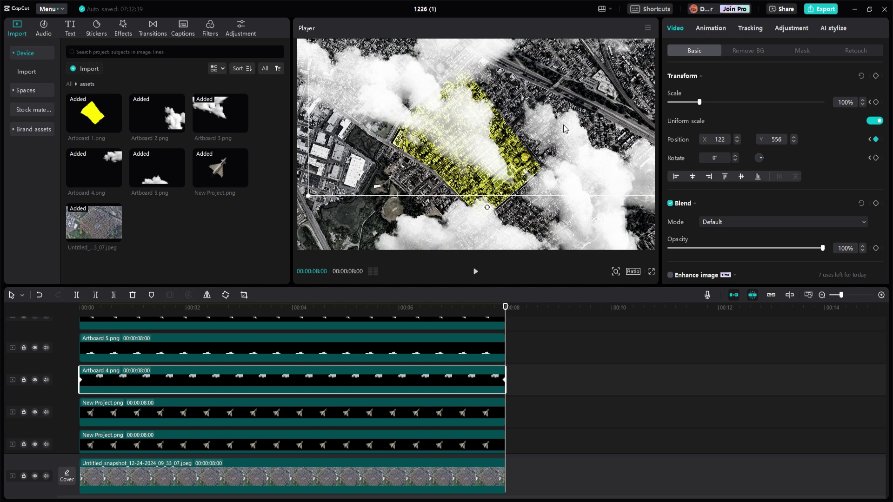
- Add Transform keyframes to the Artboard 5 cloud at its start and end, moving it down out of frame at 00:00:08:00
scroll(316, 404, up, 1)
click(275, 369)
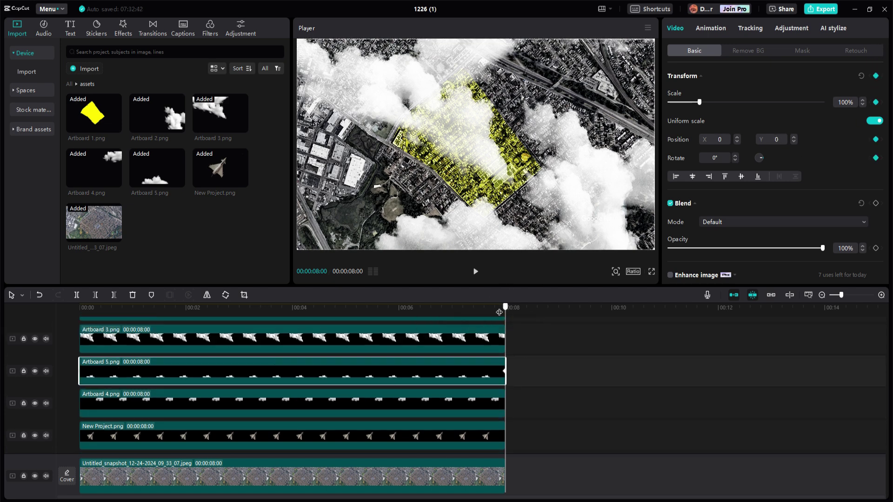
drag(499, 313, 80, 309)
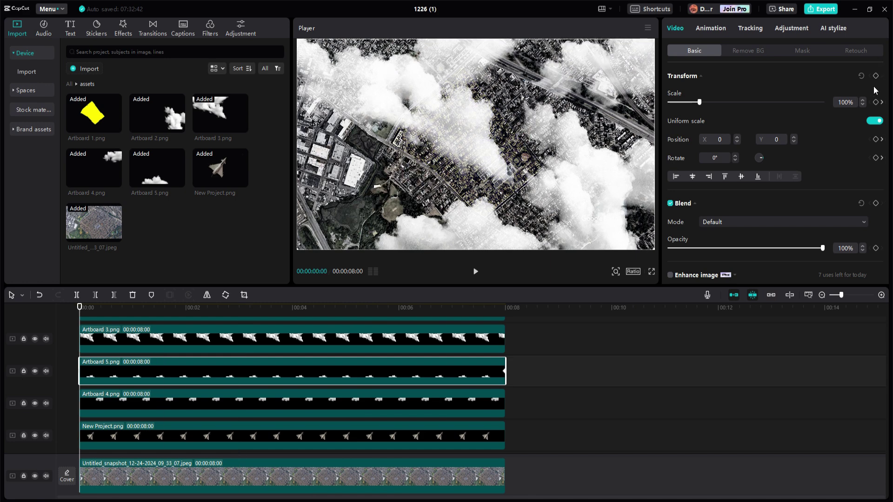
click(881, 102)
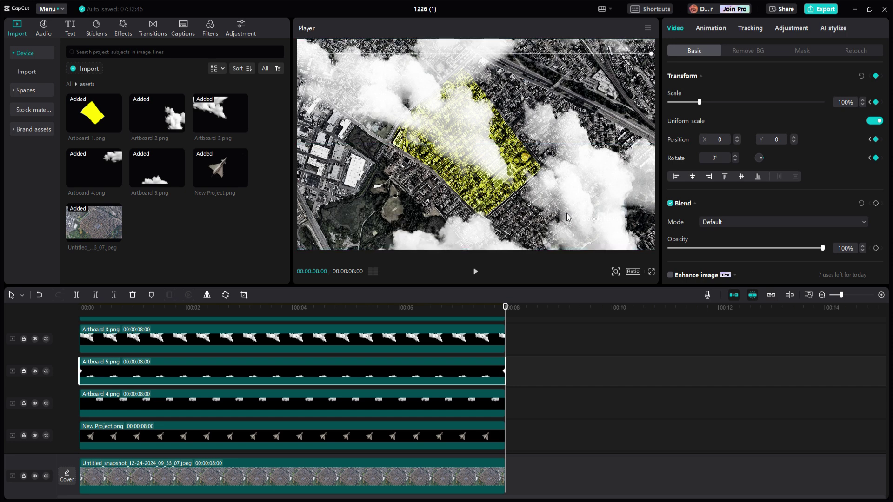
drag(566, 230, 567, 240)
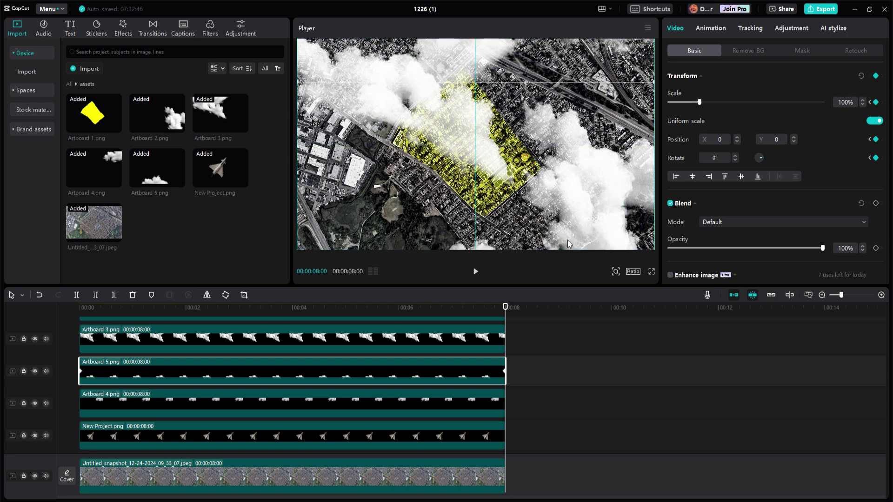
- Add Transform keyframes to the Artboard 3 cloud at its start and end, moving it up and left mostly out of frame at 00:00:08:00
scroll(361, 440, up, 1)
click(487, 375)
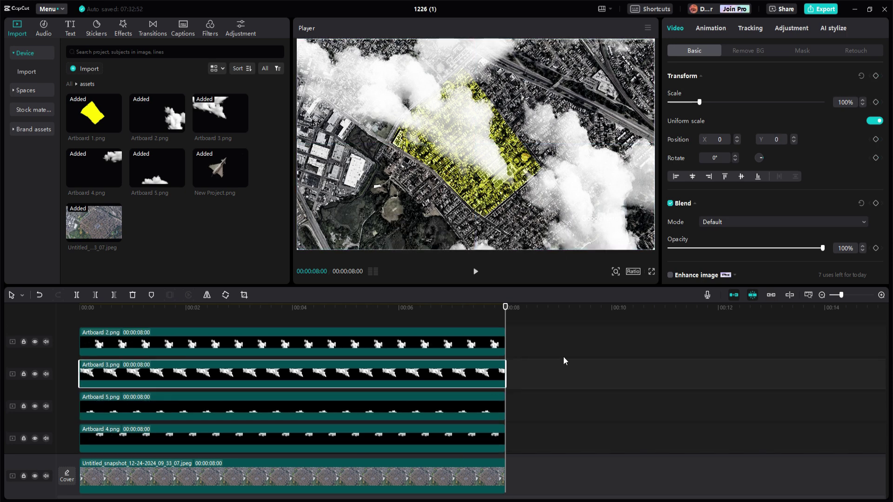
click(876, 76)
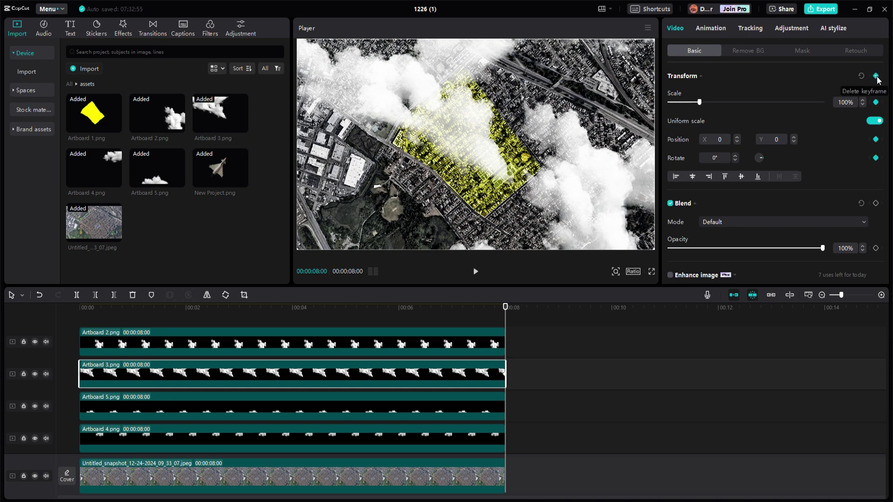
drag(455, 305, 41, 376)
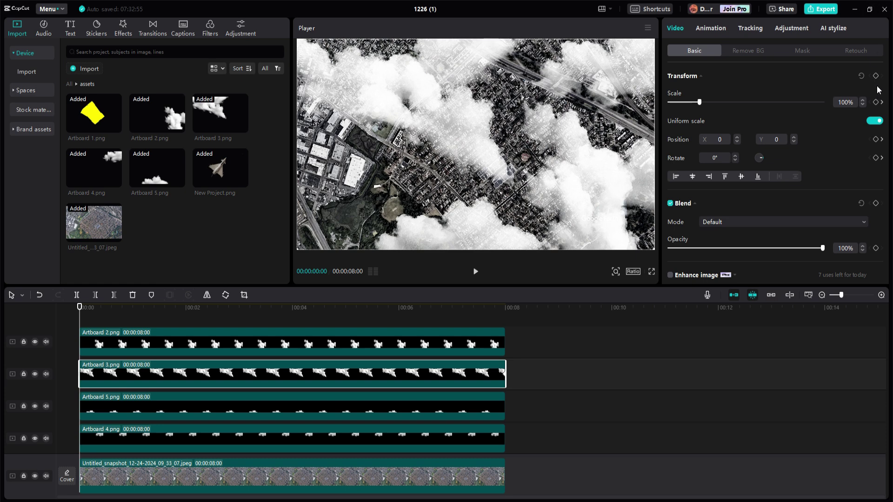
click(882, 102)
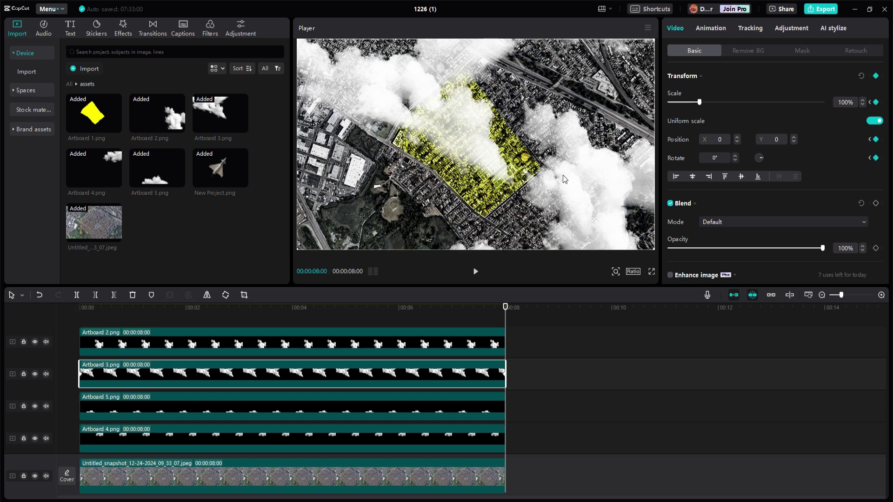
drag(563, 175, 532, 134)
- Add Transform keyframes to the Artboard 2 cloud at its start and end, moving it toward the frame's lower-right corner at 00:00:08:00
click(323, 348)
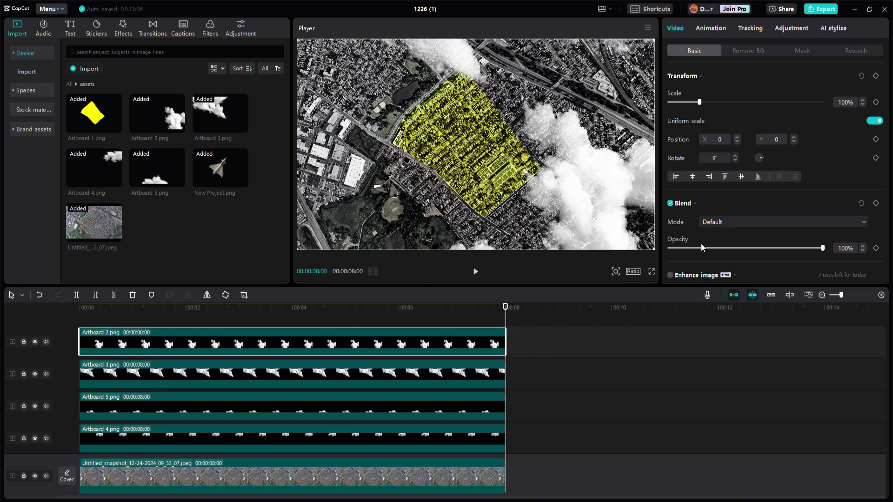
click(875, 76)
key(Home)
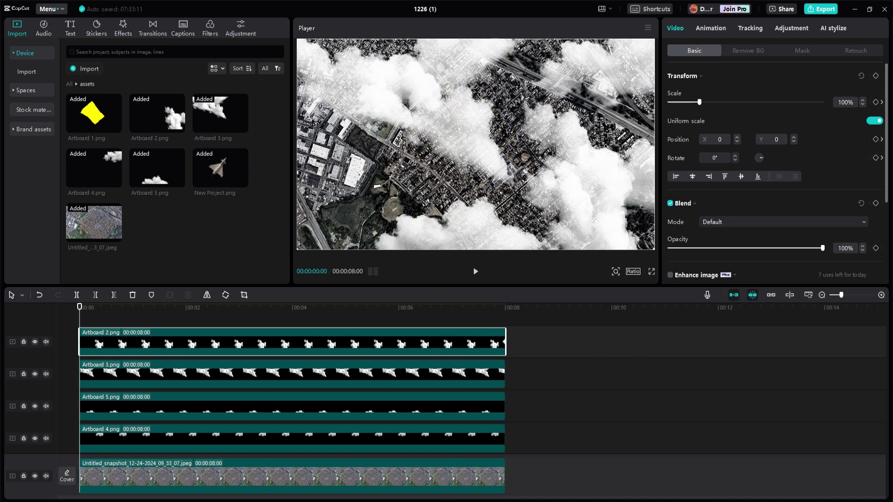
click(882, 102)
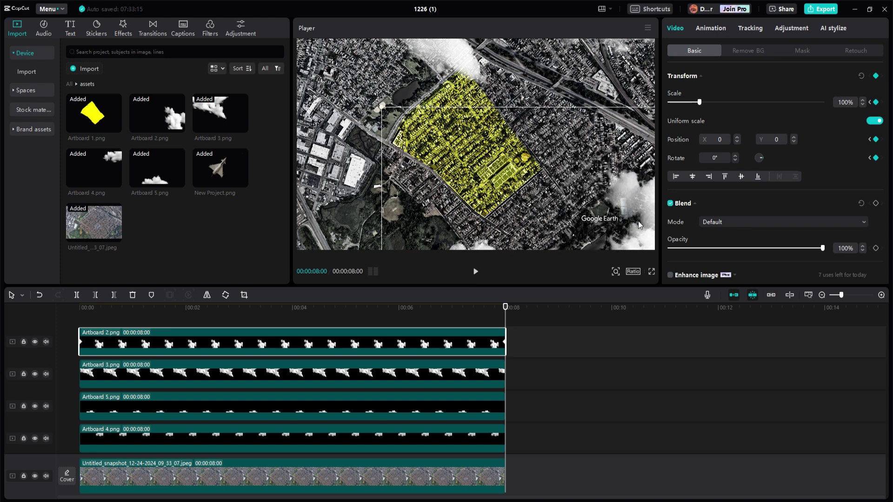
drag(638, 221, 640, 222)
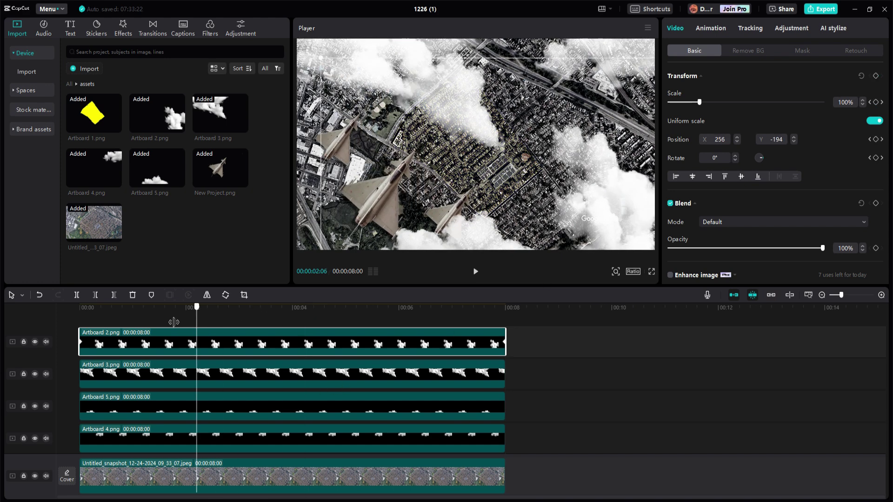
- Play back the animation to check the clouds parting over the jets and the map
key(space)
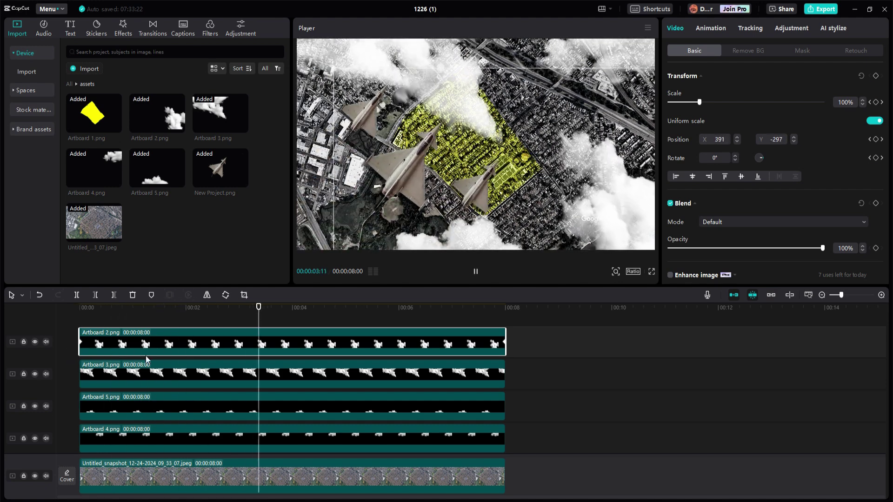
click(459, 310)
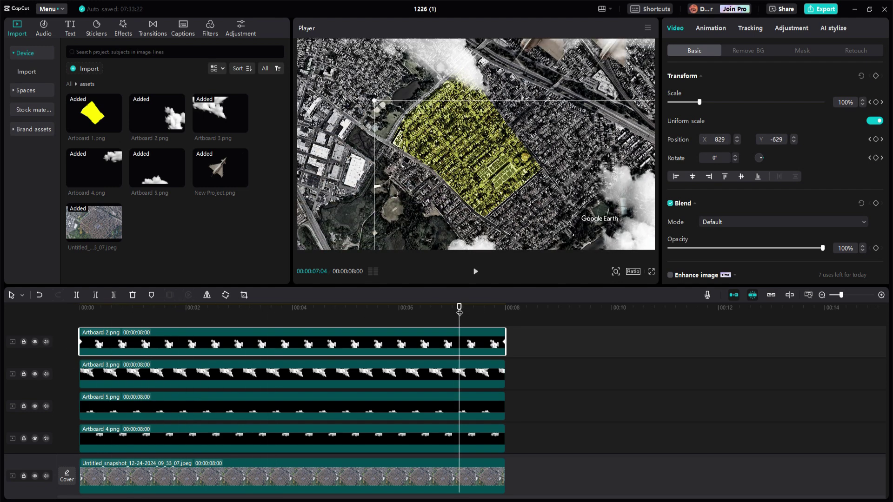
click(351, 301)
key(space)
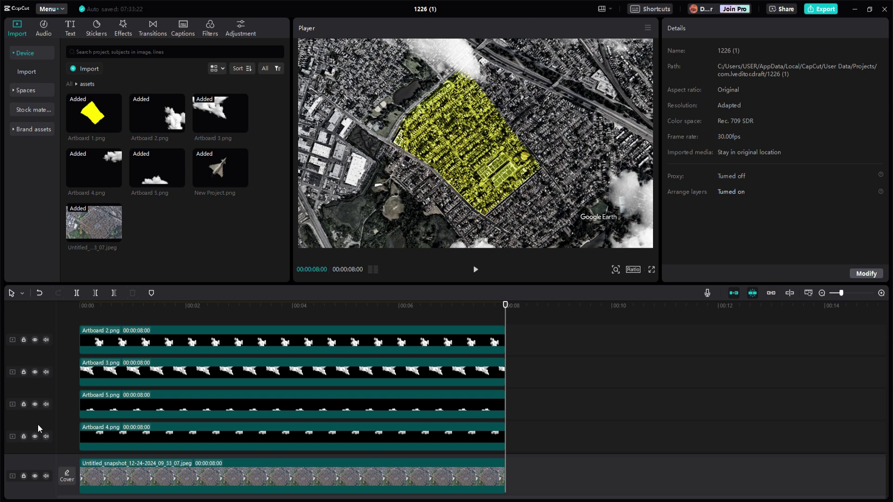
- Search the video effects for hazy and add the Hazy effect above all clips, extended across the full 8 seconds
click(123, 27)
click(160, 54)
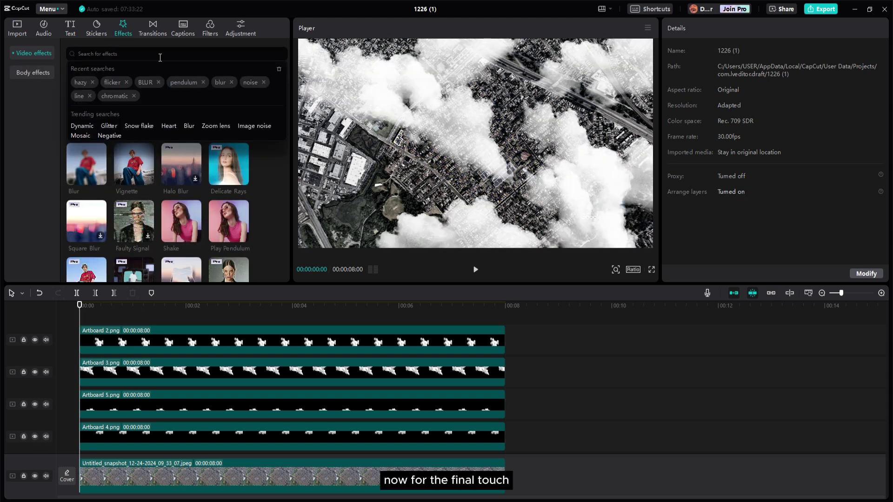
click(76, 84)
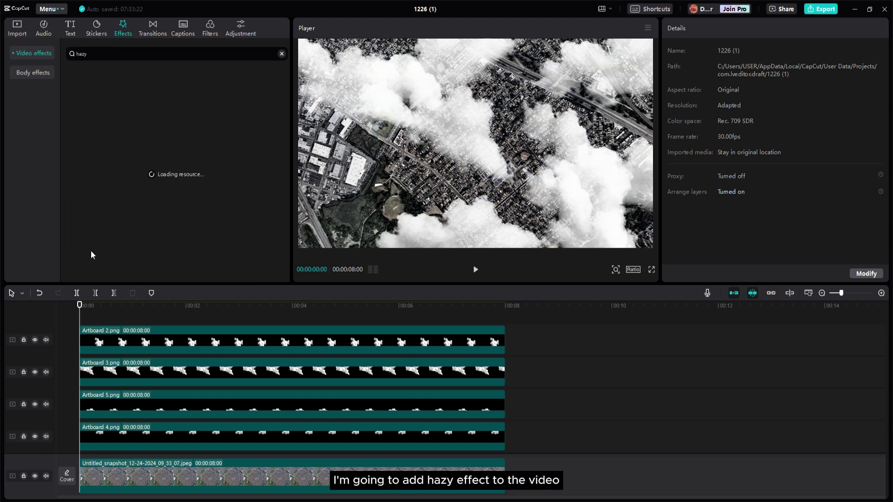
drag(96, 119, 71, 326)
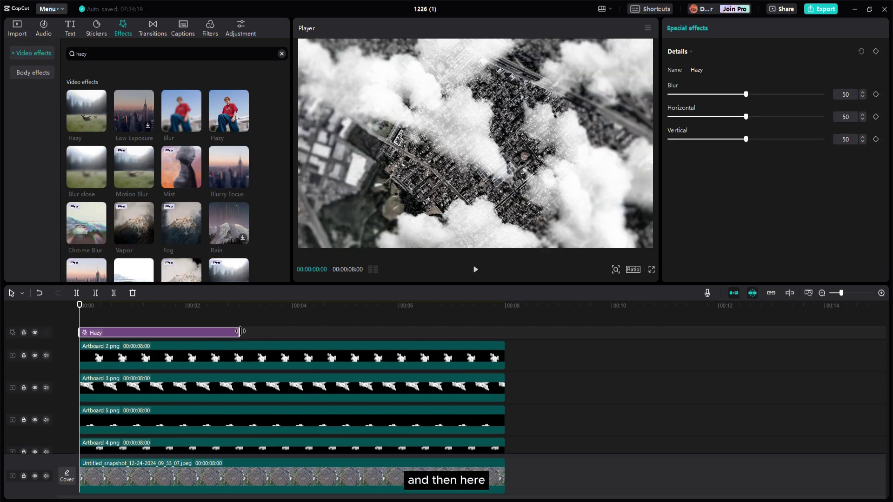
drag(240, 332, 506, 331)
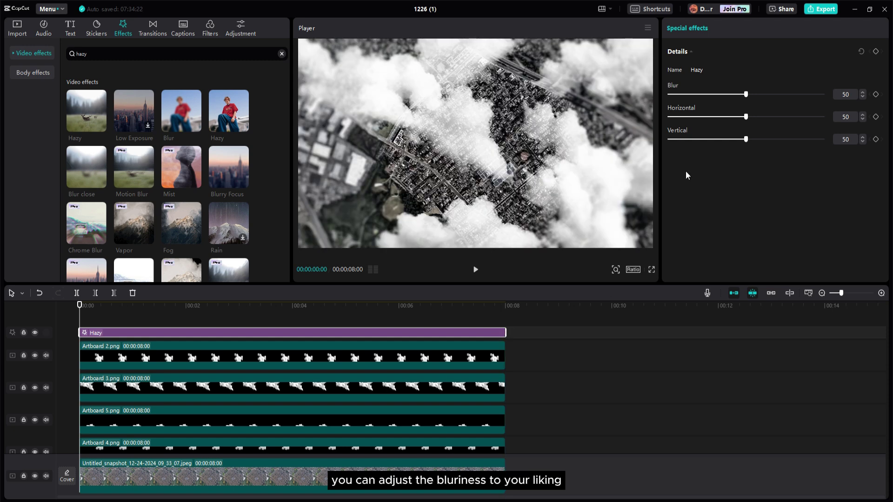
- Set the Hazy effect's Blur to 25 and play back the finished animation
drag(746, 95, 703, 96)
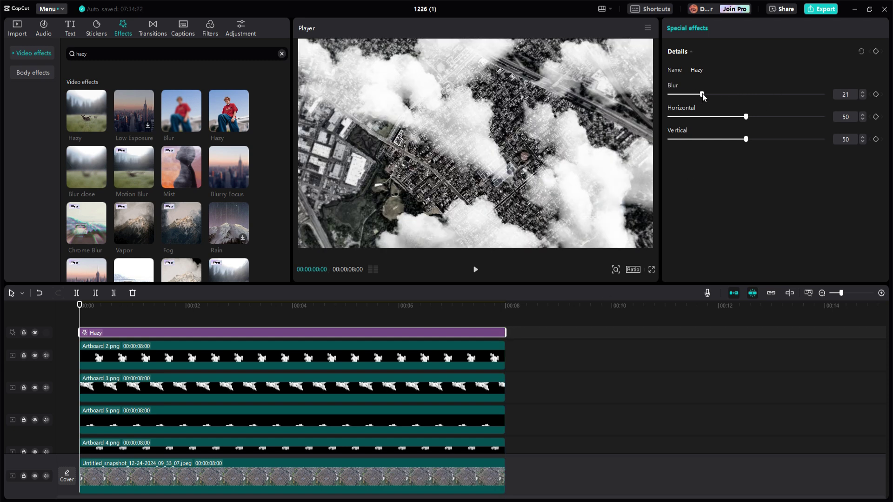
click(475, 270)
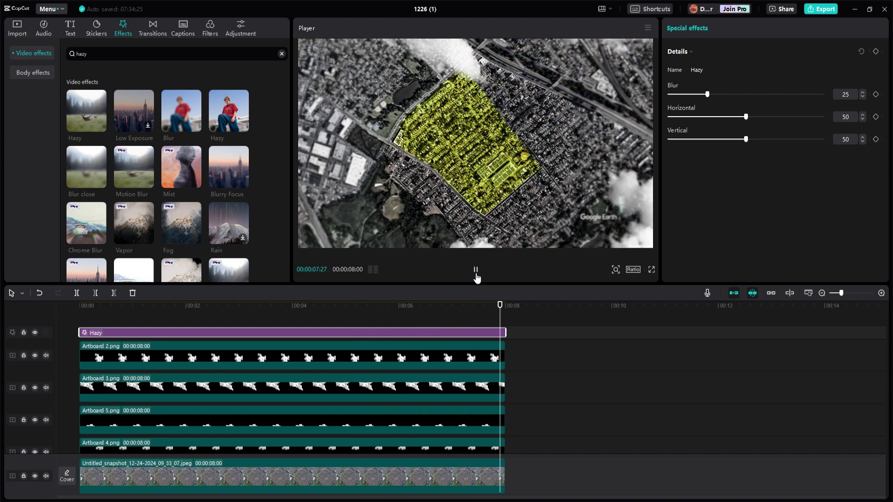
click(475, 270)
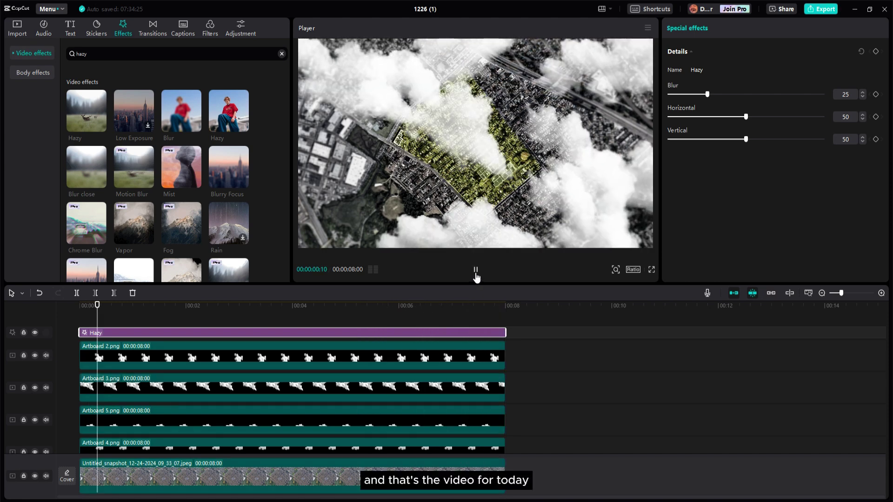